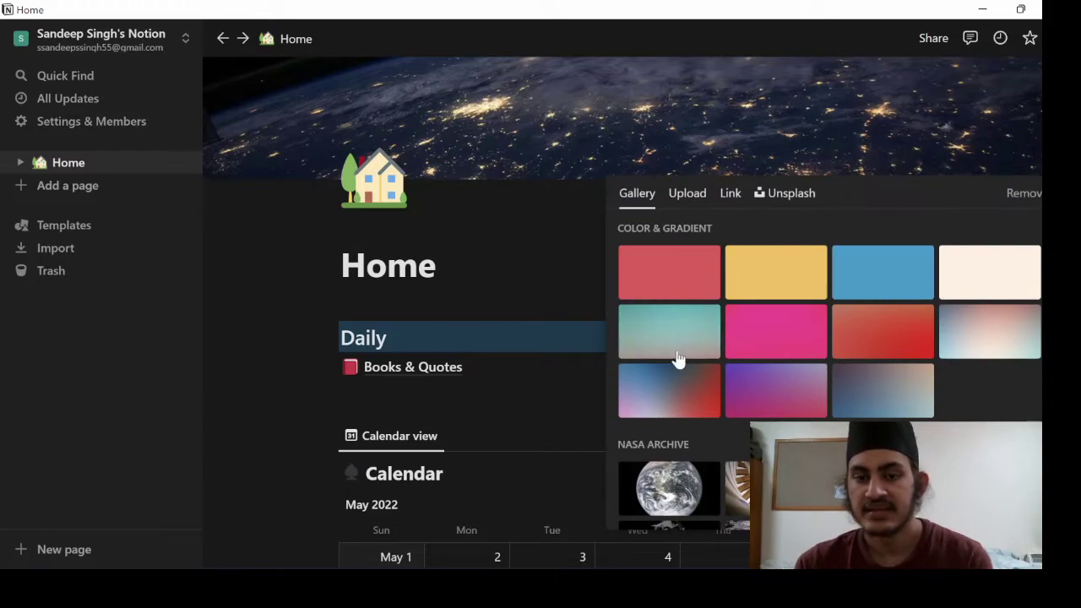
Browse the built-in gallery of cover images for the Home page and view the image upload option.
scroll(678, 359, down, 5)
scroll(678, 359, down, 4)
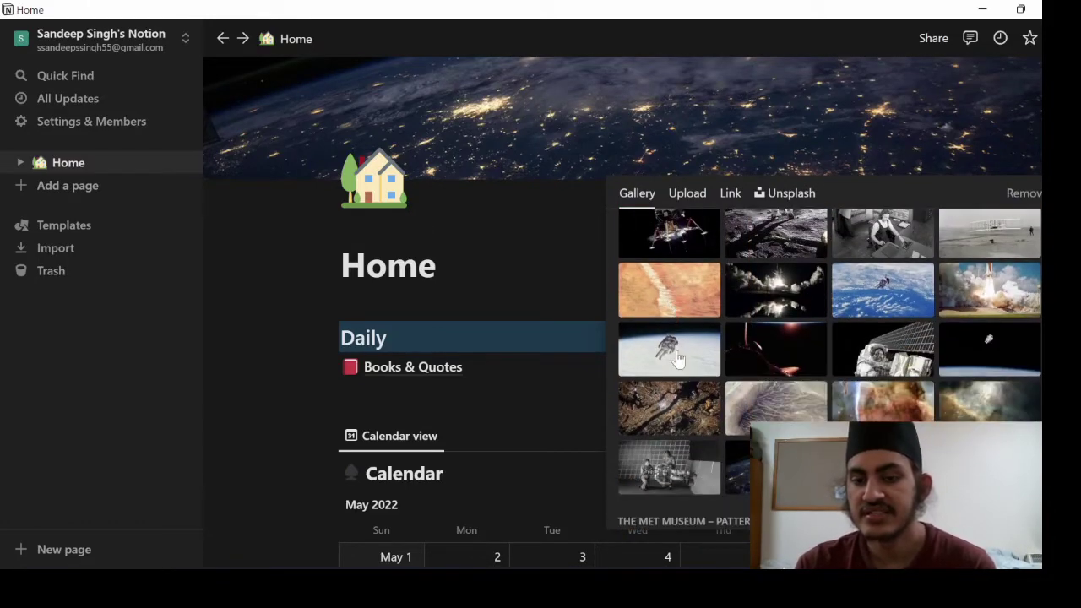
scroll(679, 359, up, 5)
scroll(678, 359, up, 3)
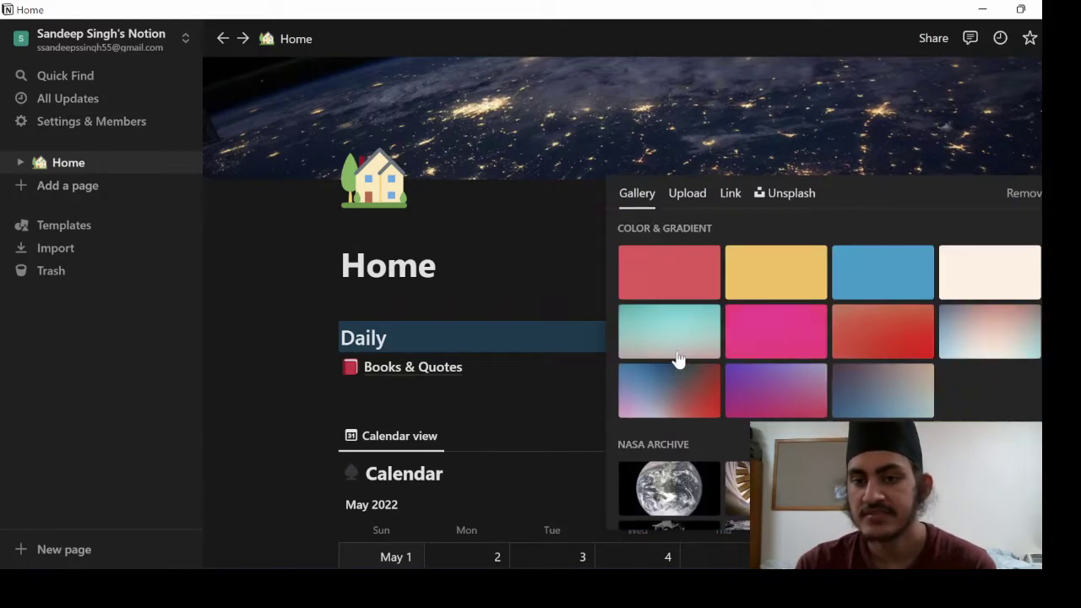
click(687, 203)
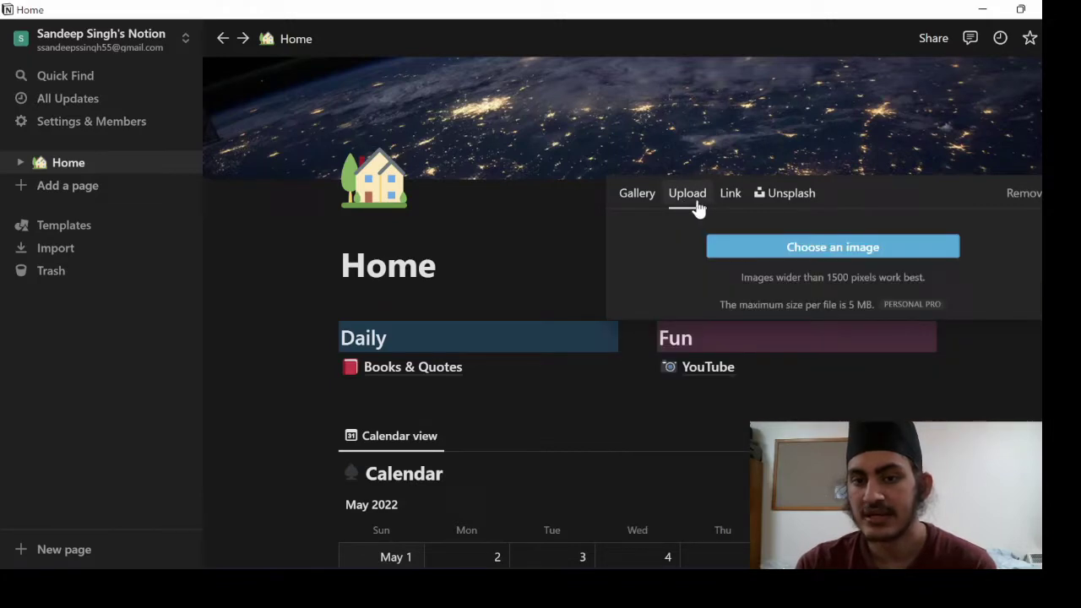
Browse the Unsplash cover images, search them for "movie", and close the cover picker without choosing an image.
click(779, 191)
scroll(751, 329, down, 2)
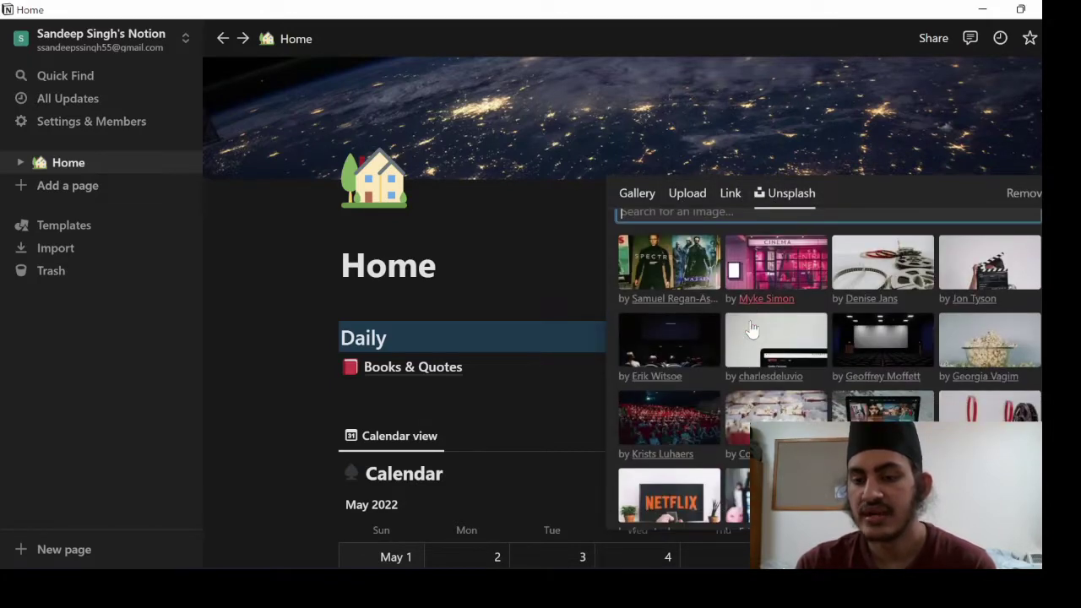
scroll(754, 347, up, 2)
scroll(777, 381, down, 2)
scroll(773, 390, up, 2)
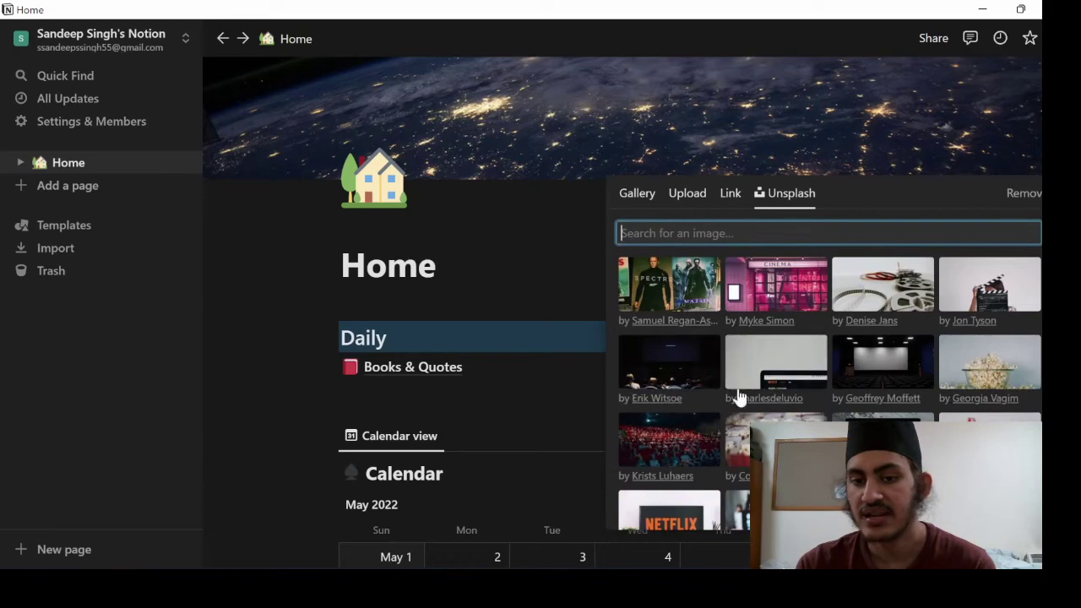
scroll(813, 390, down, 2)
scroll(816, 402, up, 2)
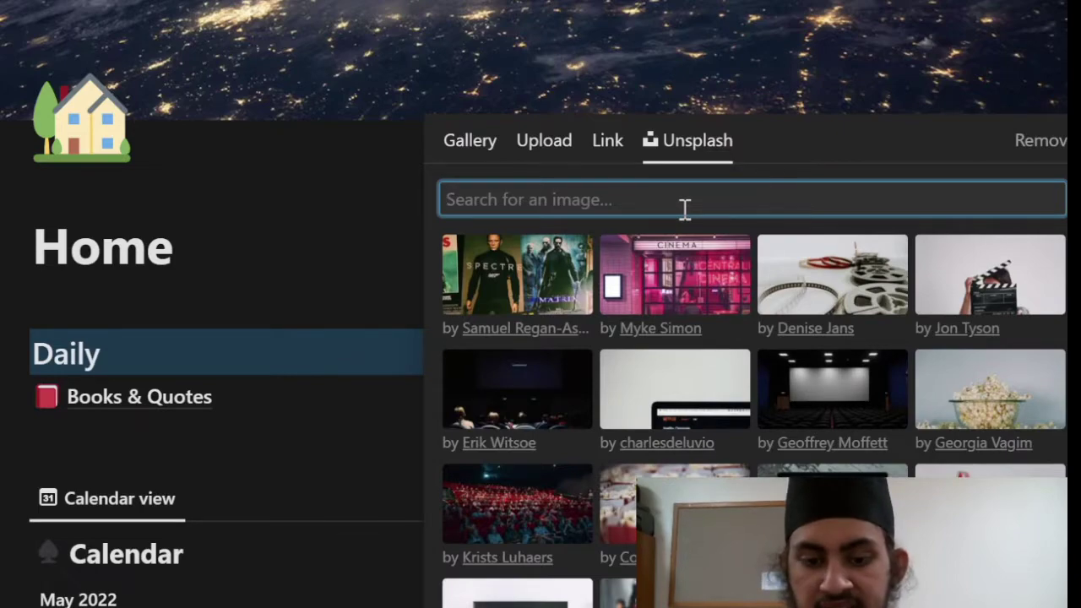
text(movie)
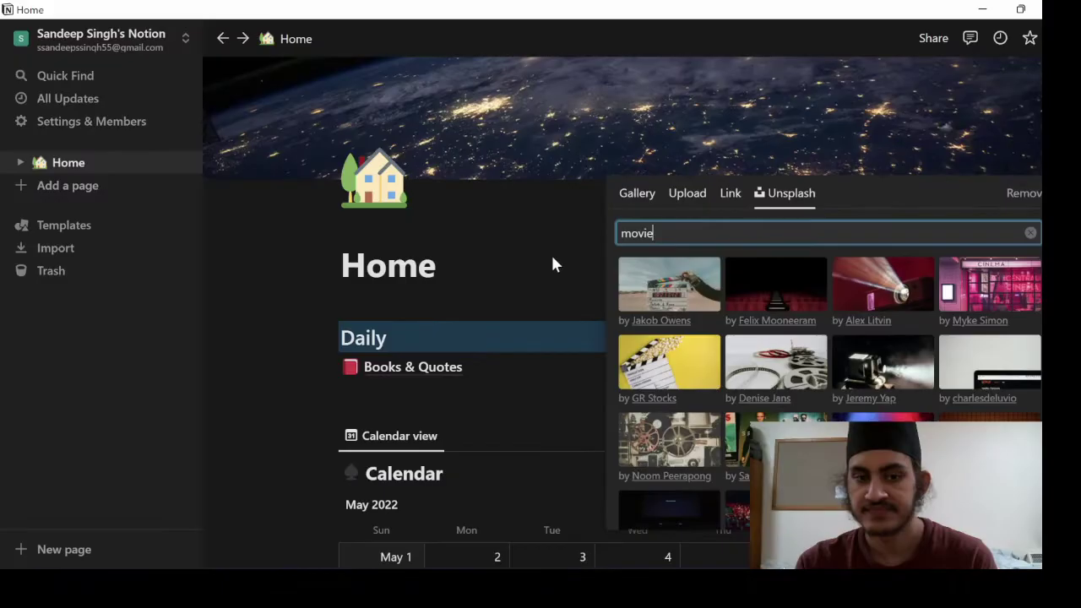
click(392, 380)
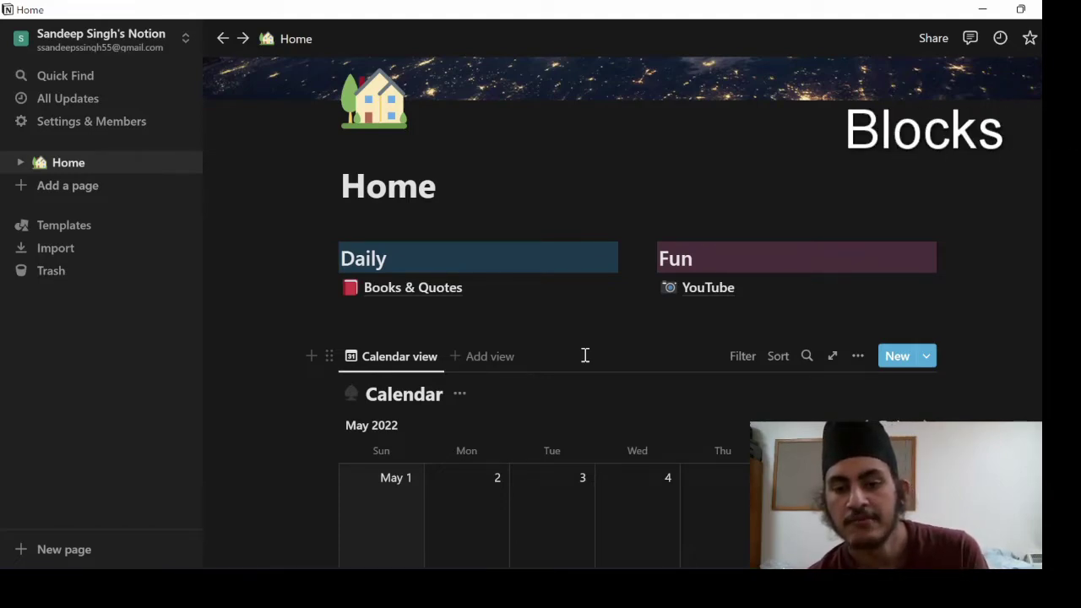
Open the Books & Quotes page and look over its cover, icon and gallery of books.
click(454, 289)
scroll(506, 338, down, 3)
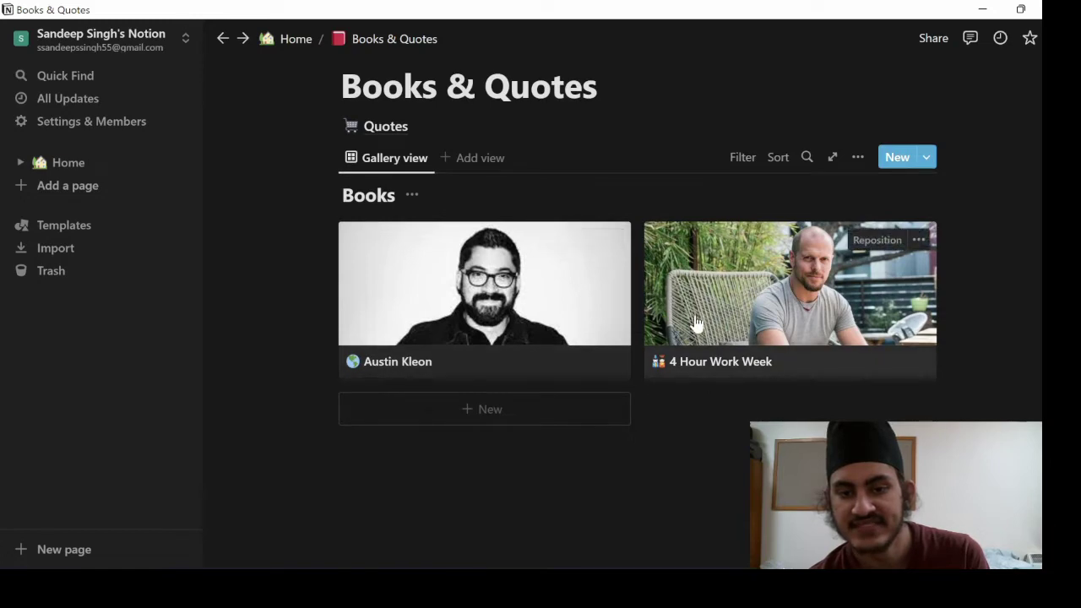
scroll(696, 323, up, 1)
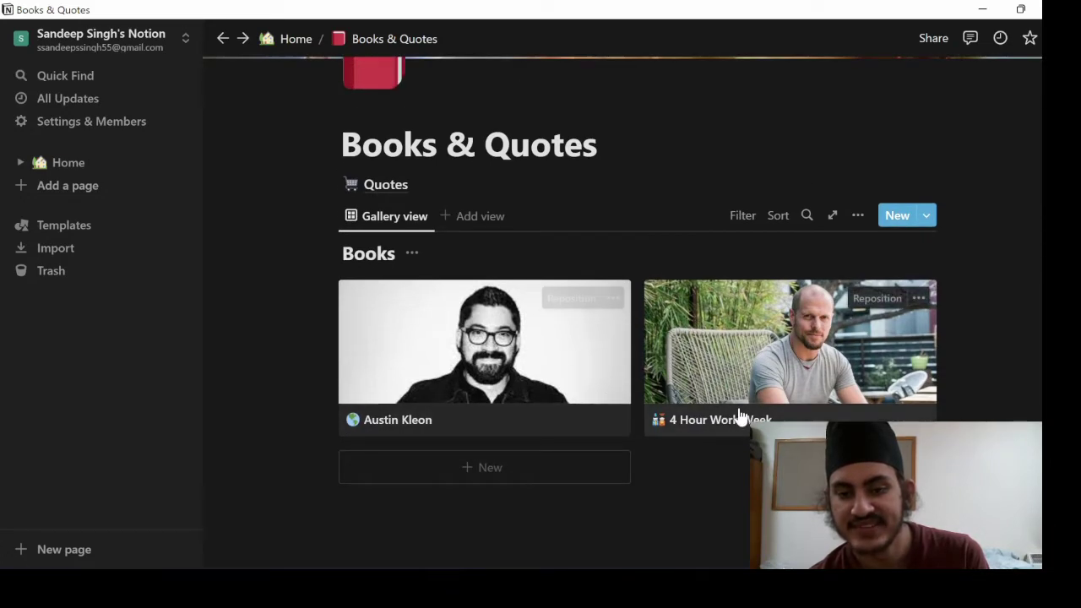
scroll(726, 380, up, 1)
scroll(413, 253, up, 2)
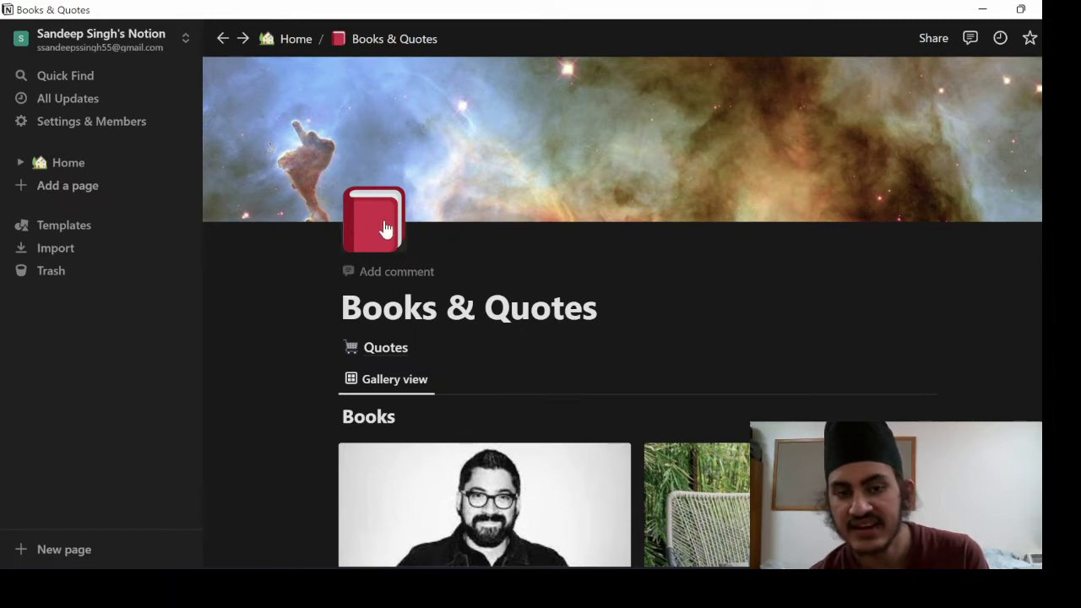
scroll(547, 174, down, 3)
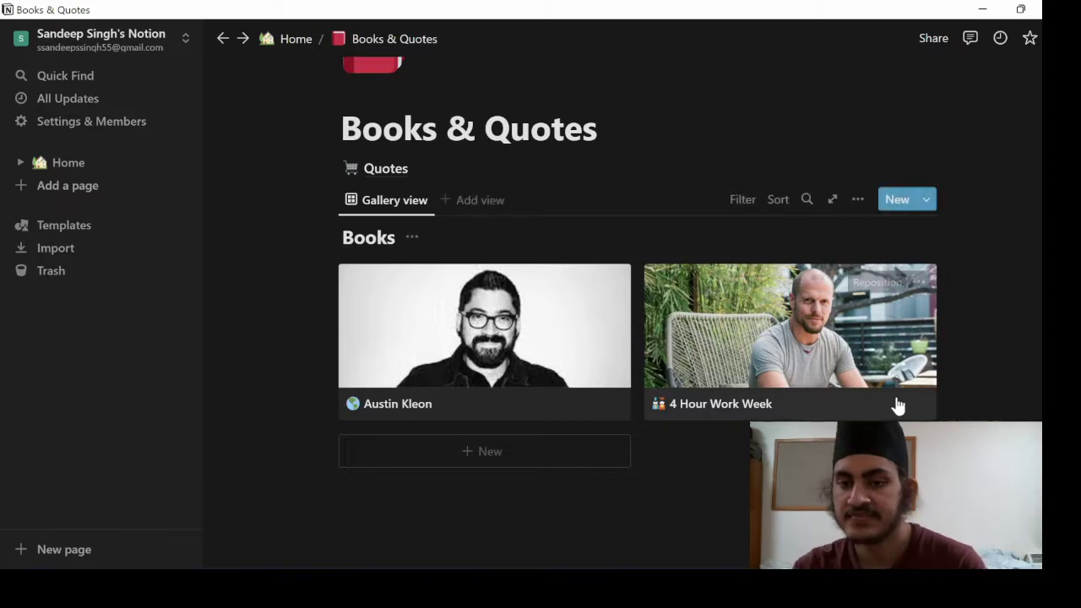
scroll(927, 353, up, 1)
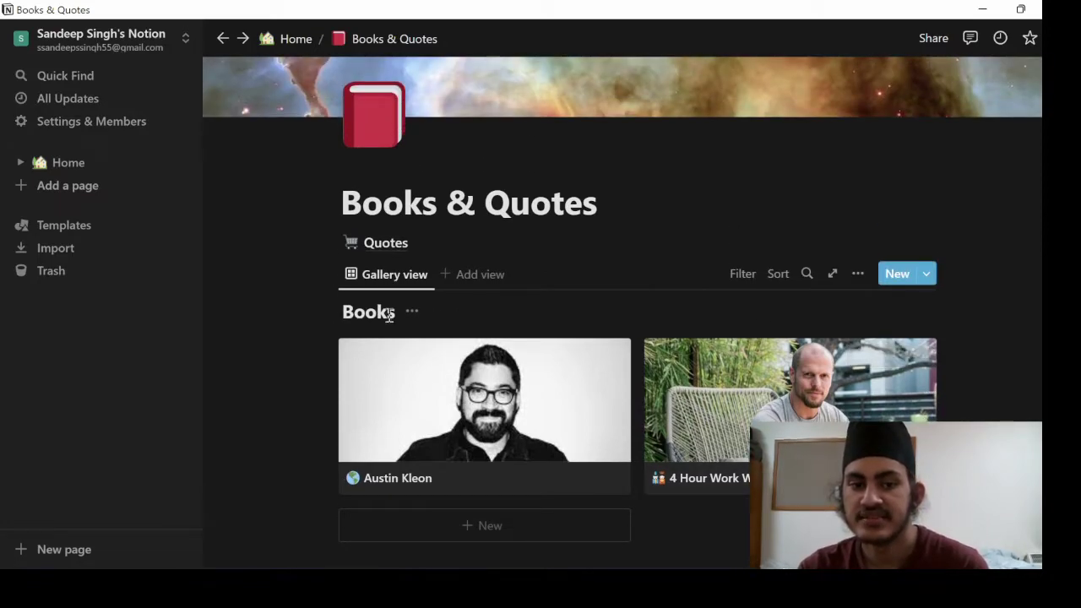
Add a Board view to the Books database.
click(469, 279)
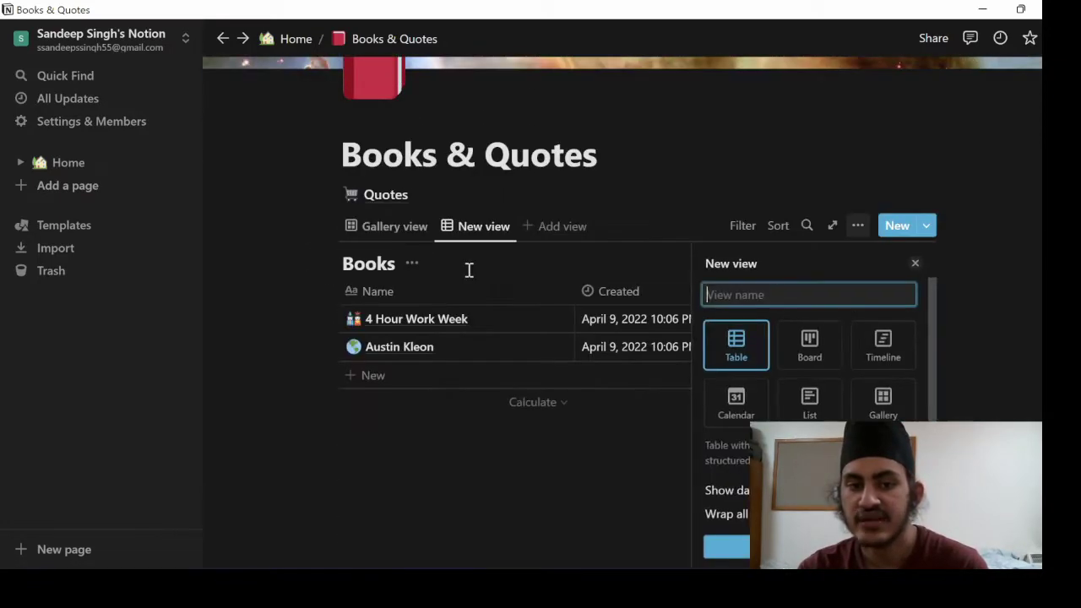
click(748, 340)
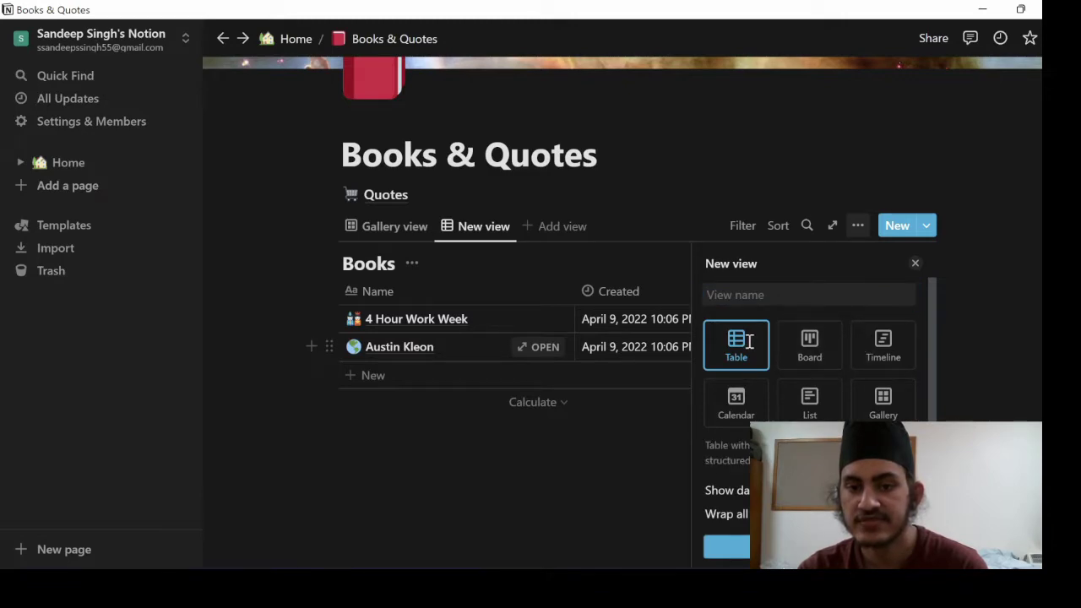
click(809, 342)
click(664, 459)
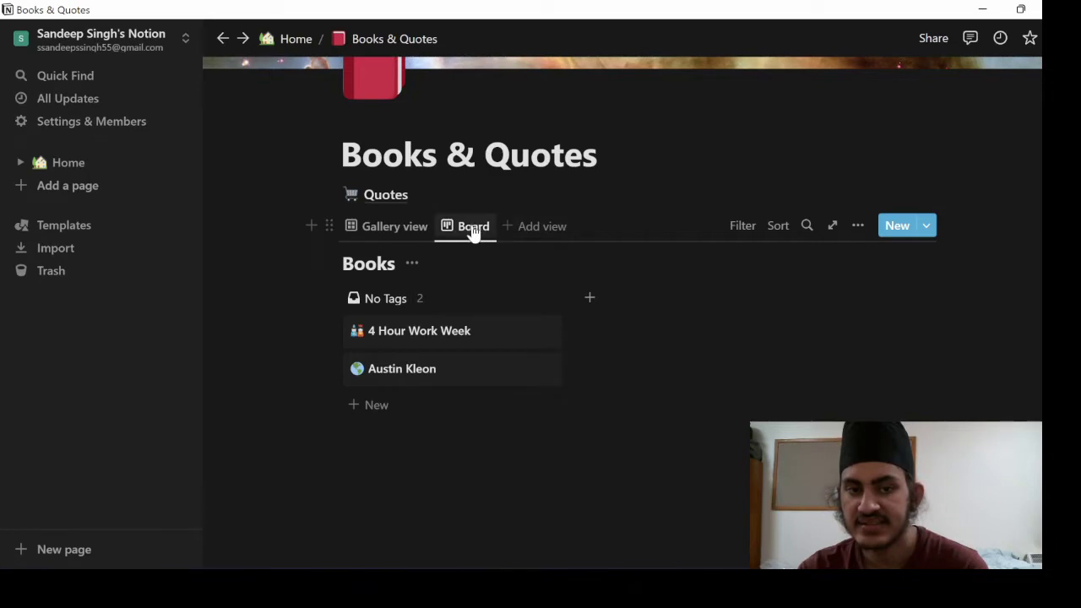
click(519, 230)
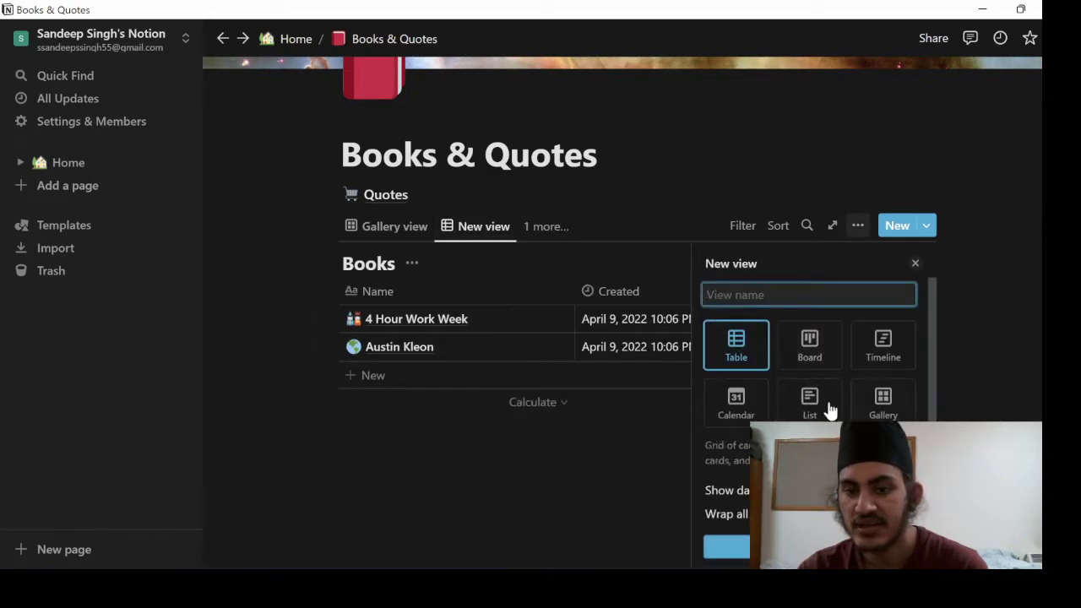
scroll(777, 365, down, 1)
click(631, 336)
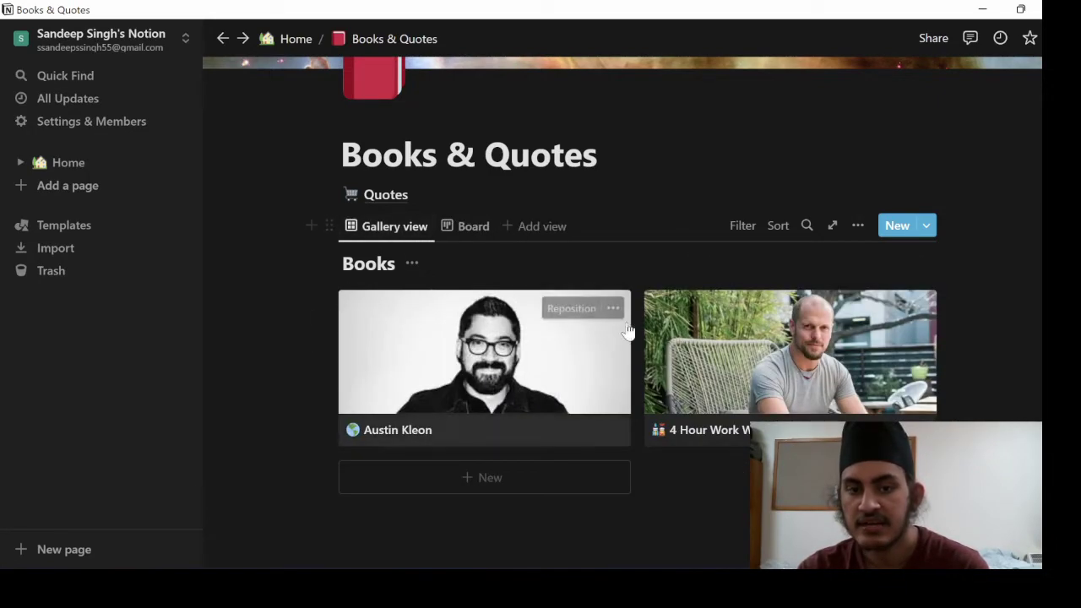
Open the 4 Hour Work Week entry, examine its page-count properties and reading notes, and close it.
click(792, 416)
scroll(669, 387, down, 1)
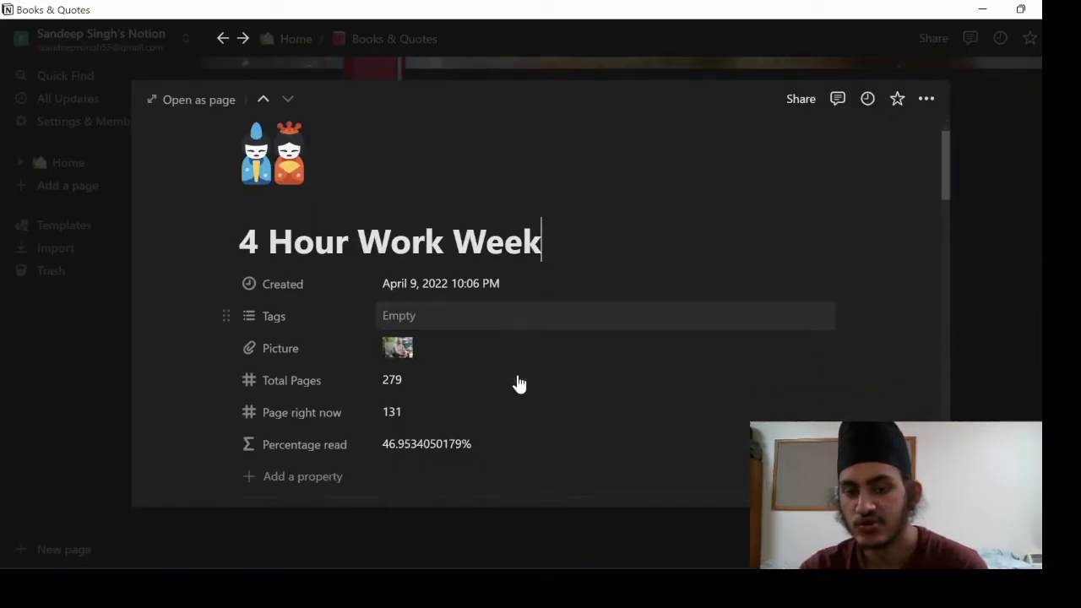
scroll(393, 338, down, 1)
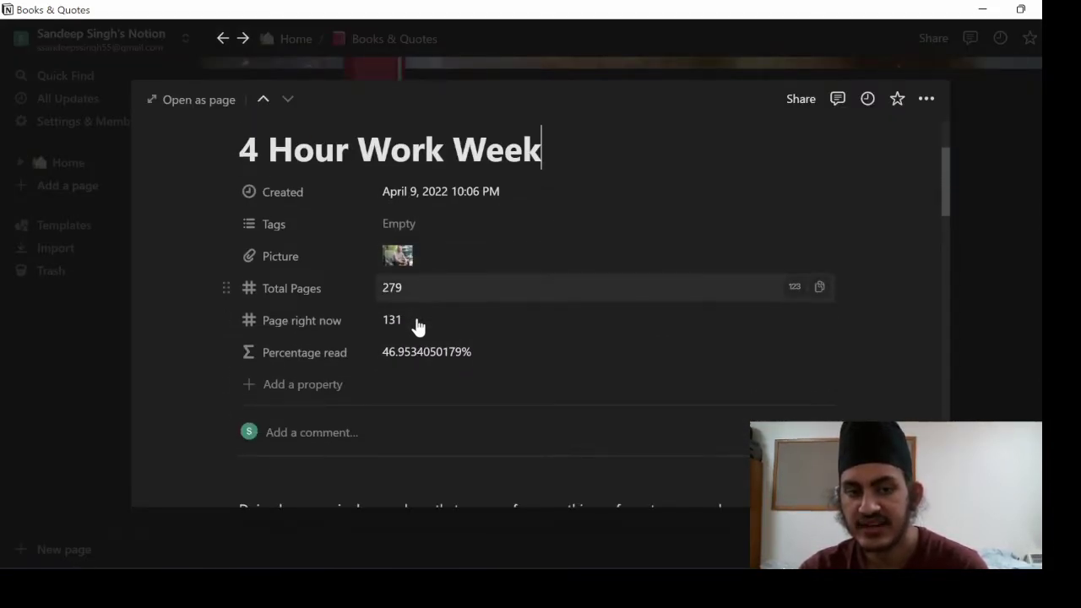
scroll(443, 330, down, 1)
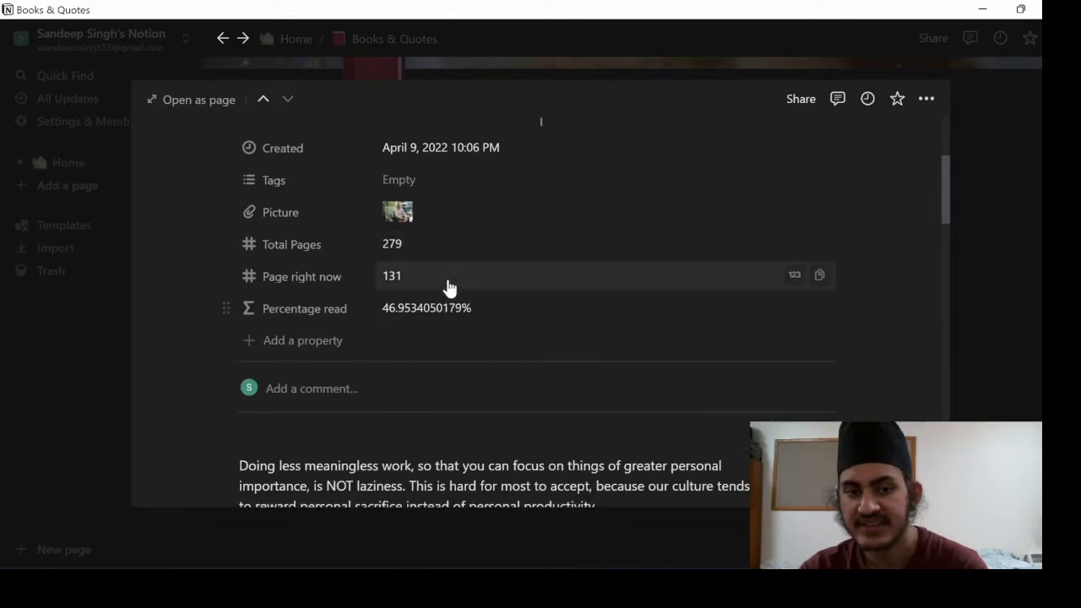
scroll(428, 381, down, 1)
scroll(429, 377, down, 5)
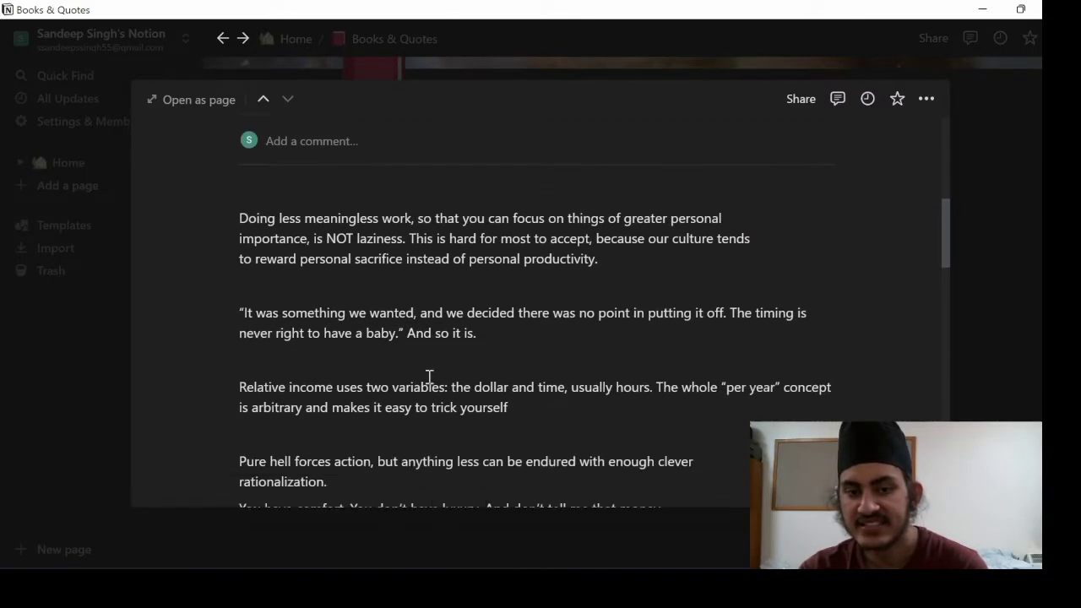
scroll(430, 378, down, 3)
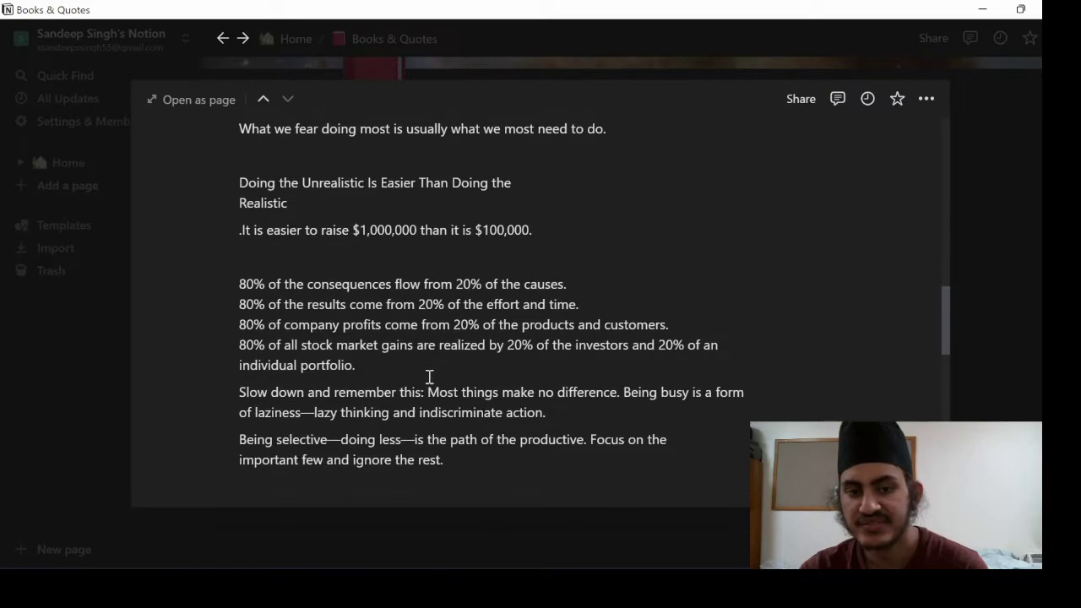
scroll(429, 378, up, 2)
scroll(428, 378, up, 10)
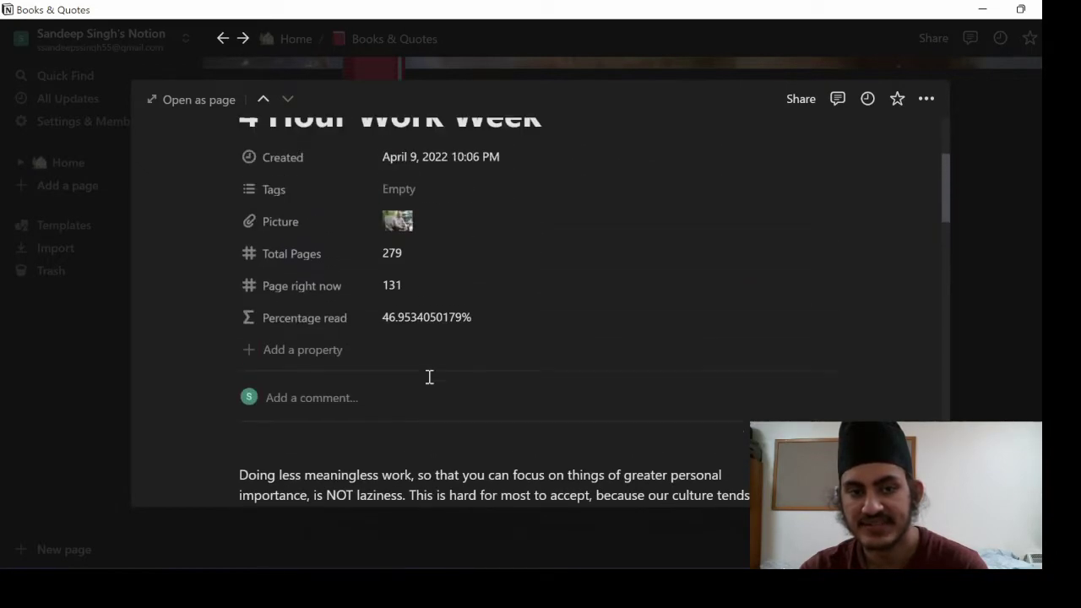
scroll(428, 378, down, 10)
click(1005, 361)
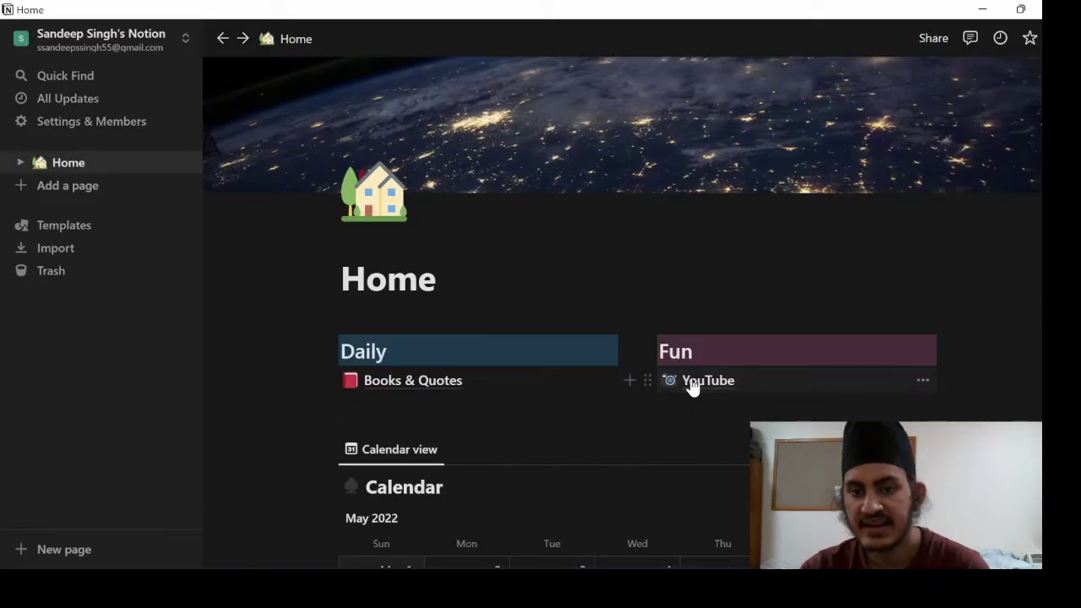
Open the YouTube page from Home and inspect the Status options for Intro To Uni and Austin Kleon Books.
click(693, 381)
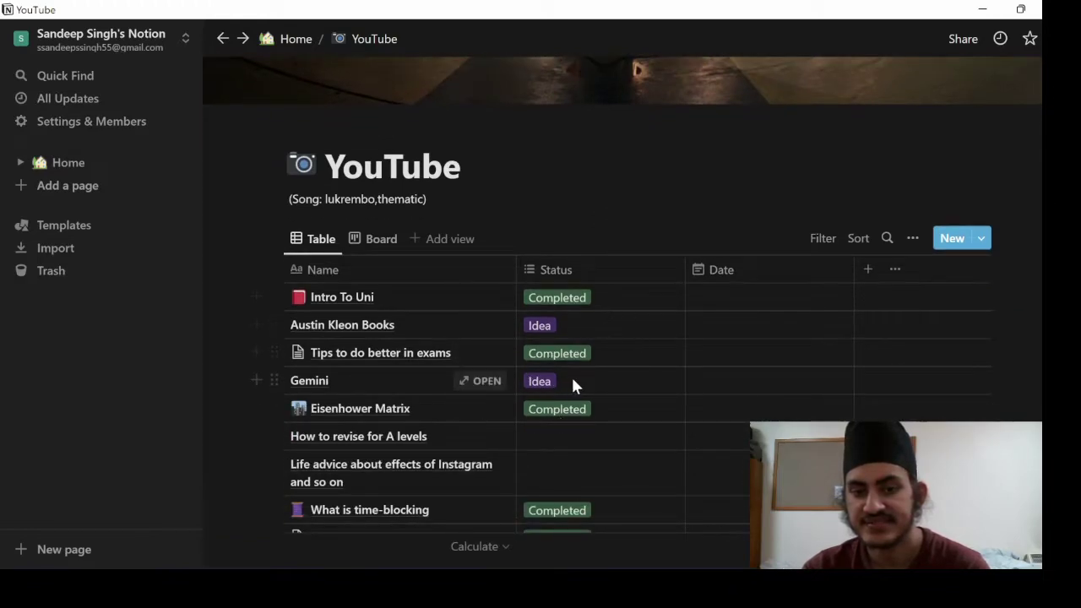
scroll(572, 384, down, 1)
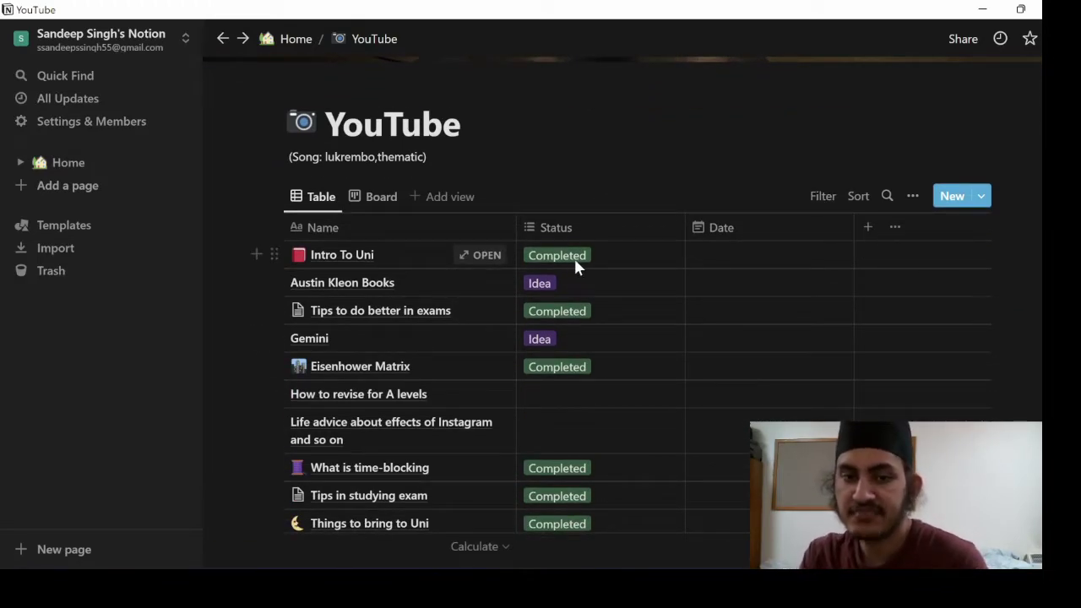
click(575, 261)
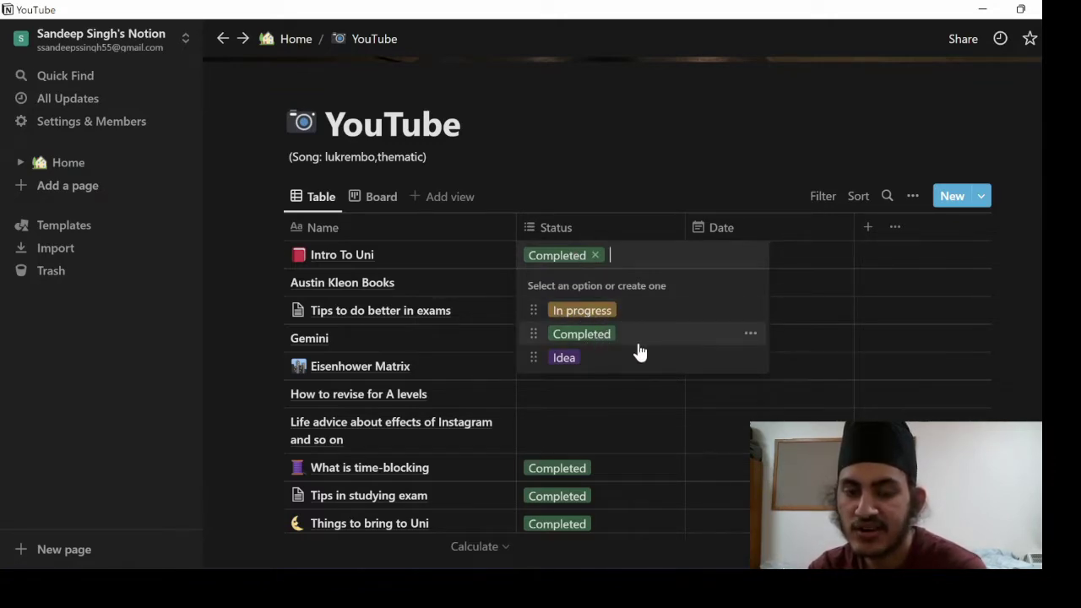
click(641, 190)
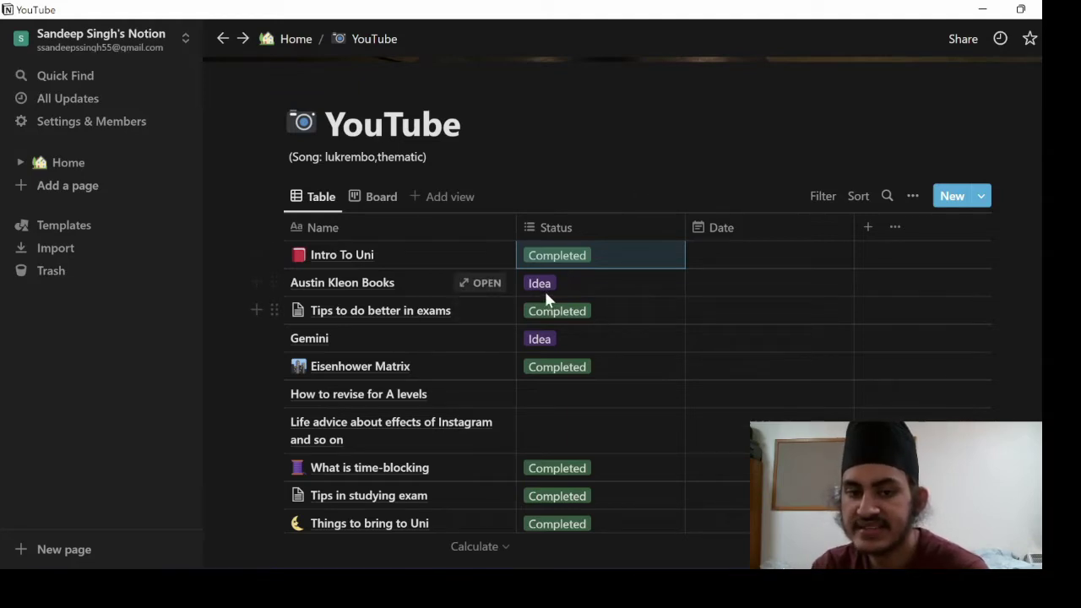
click(573, 287)
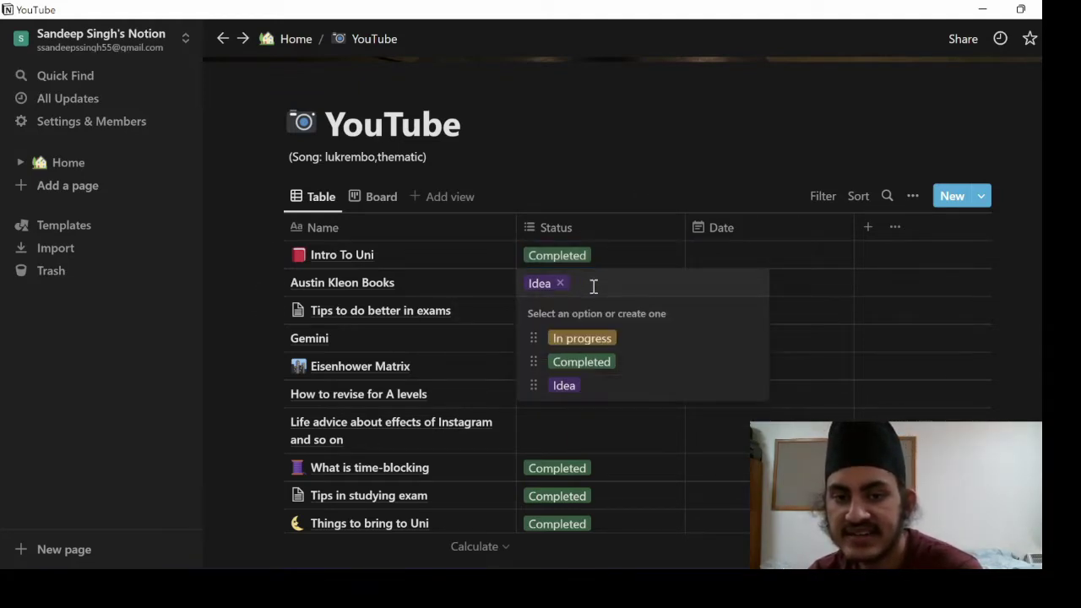
click(616, 195)
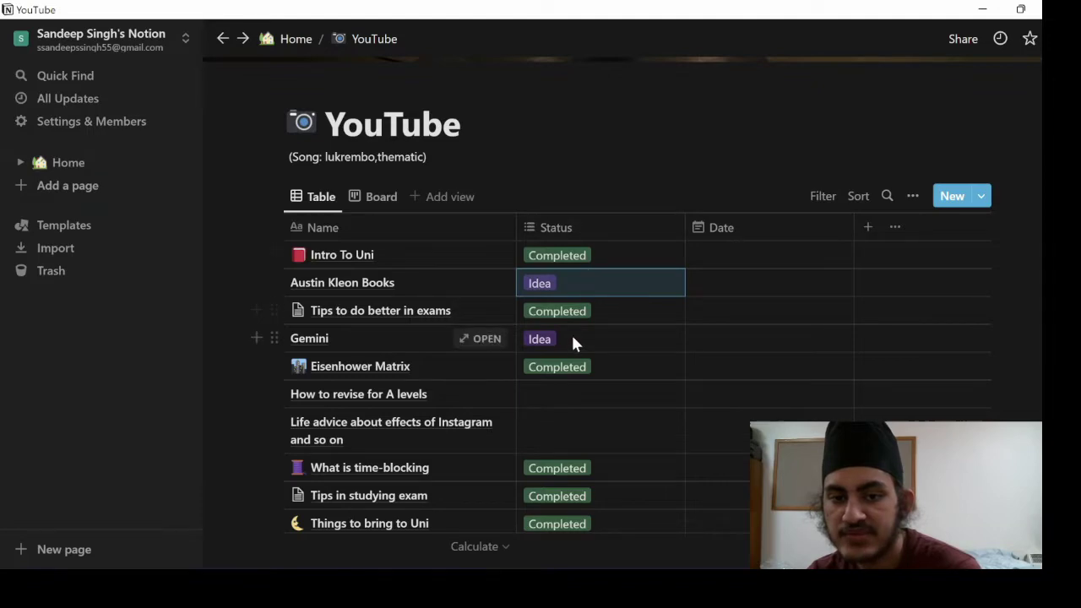
Review the full list of video entries and their Status and Date columns in the YouTube table.
scroll(571, 338, down, 3)
scroll(566, 405, down, 2)
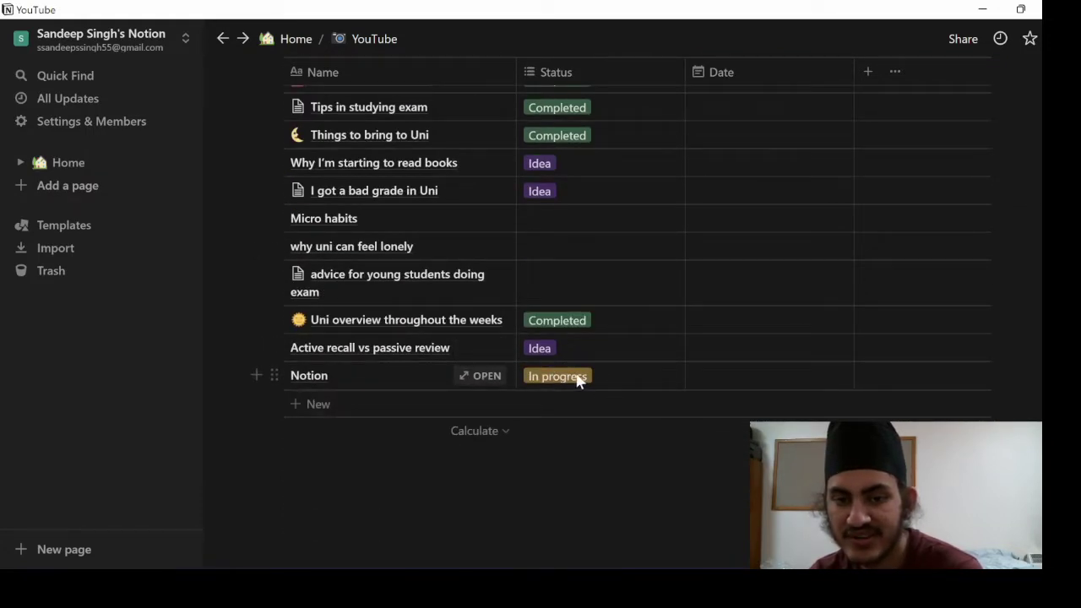
scroll(581, 378, up, 1)
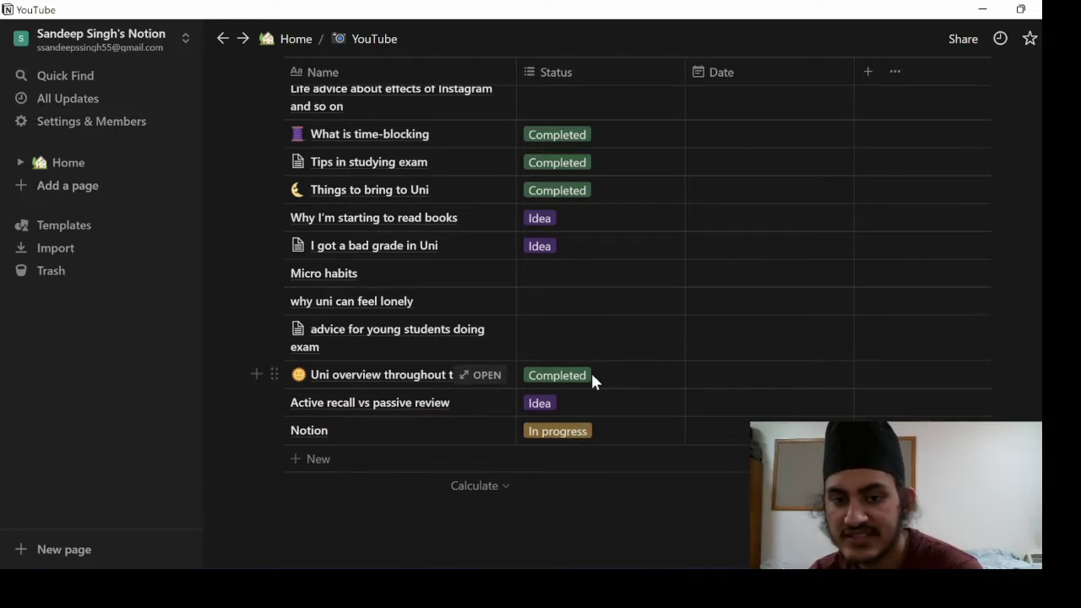
scroll(585, 376, up, 5)
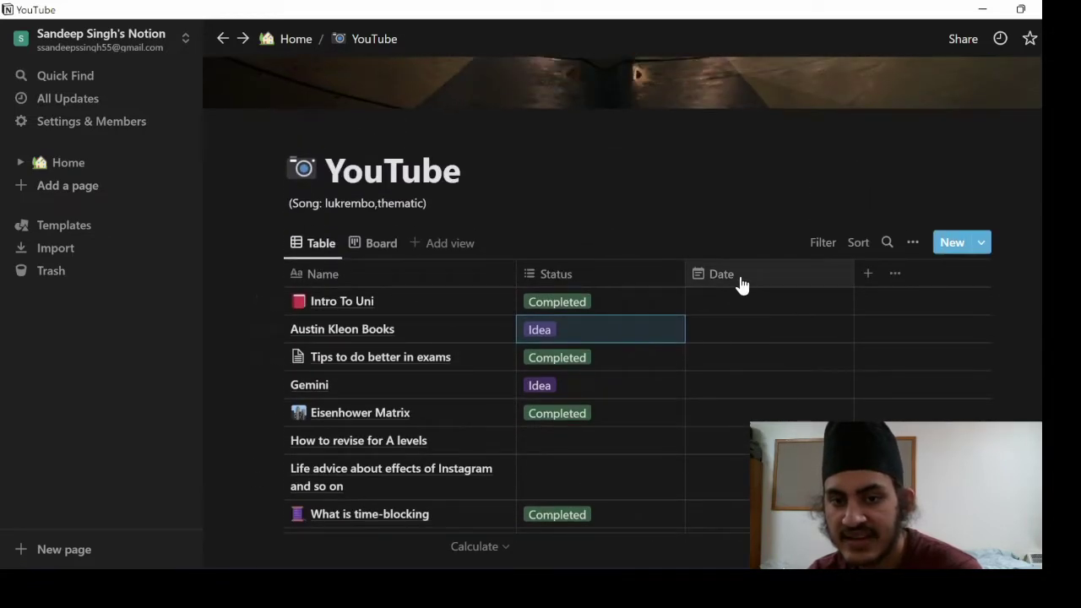
scroll(709, 313, down, 1)
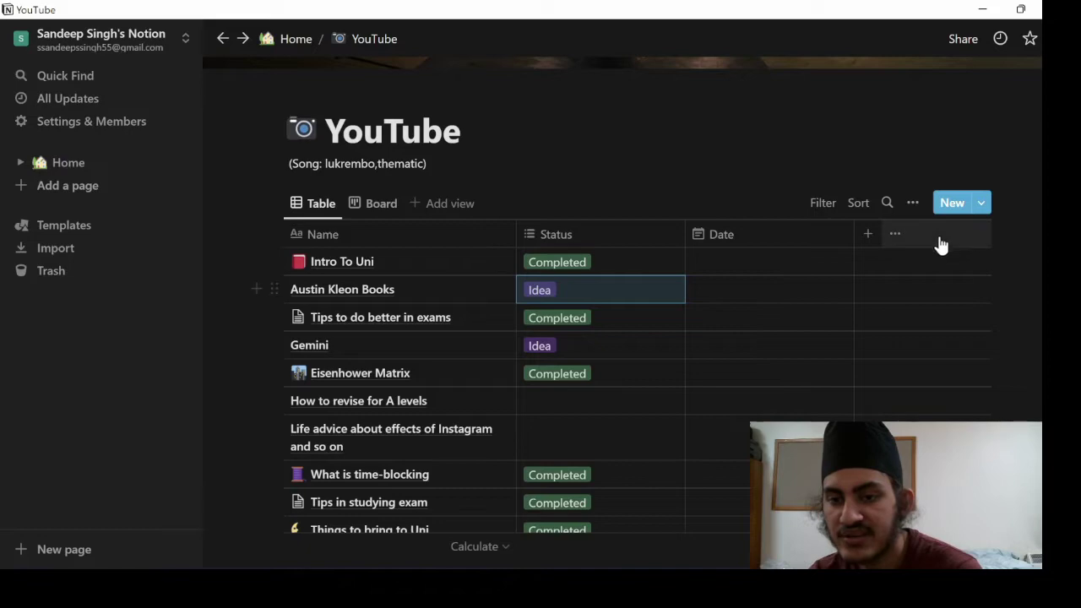
Switch the YouTube database to its Board view and move the Notion card from In progress to Completed.
scroll(755, 256, down, 1)
scroll(756, 256, up, 2)
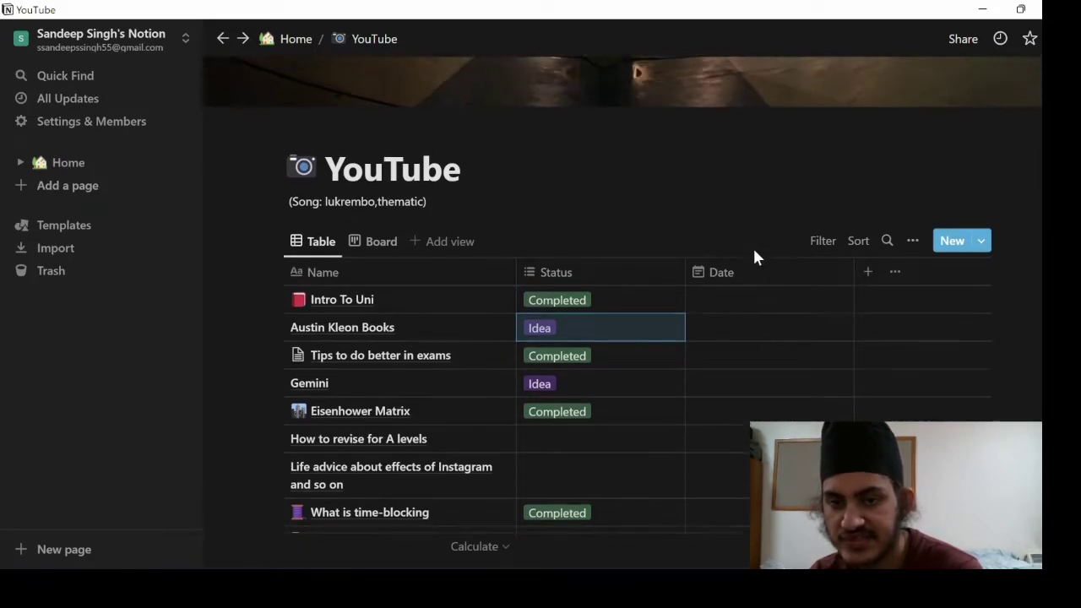
scroll(719, 295, up, 2)
scroll(707, 304, down, 1)
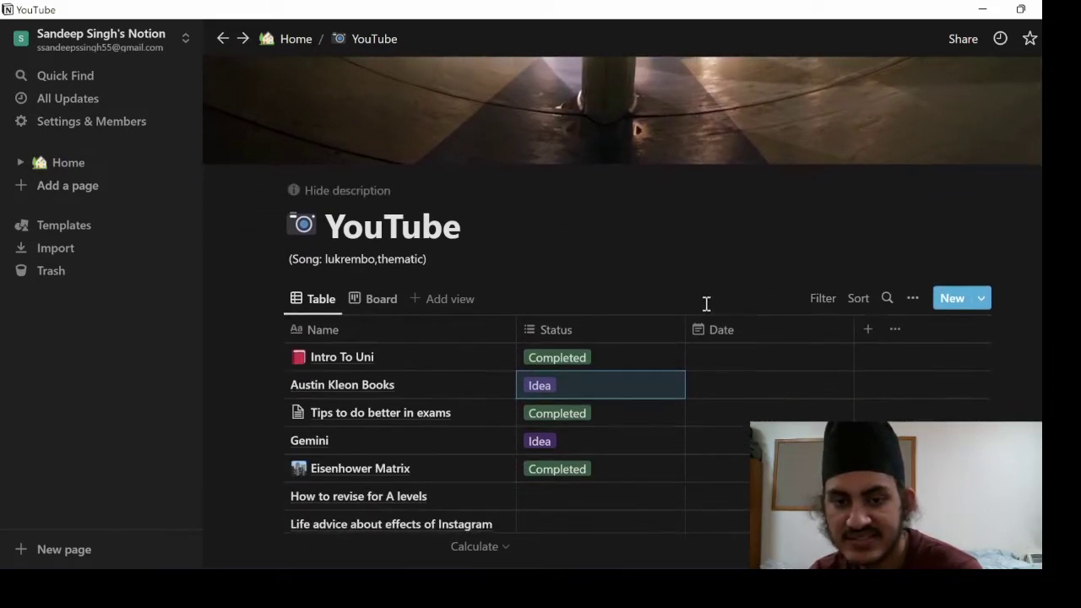
click(381, 299)
scroll(458, 313, down, 2)
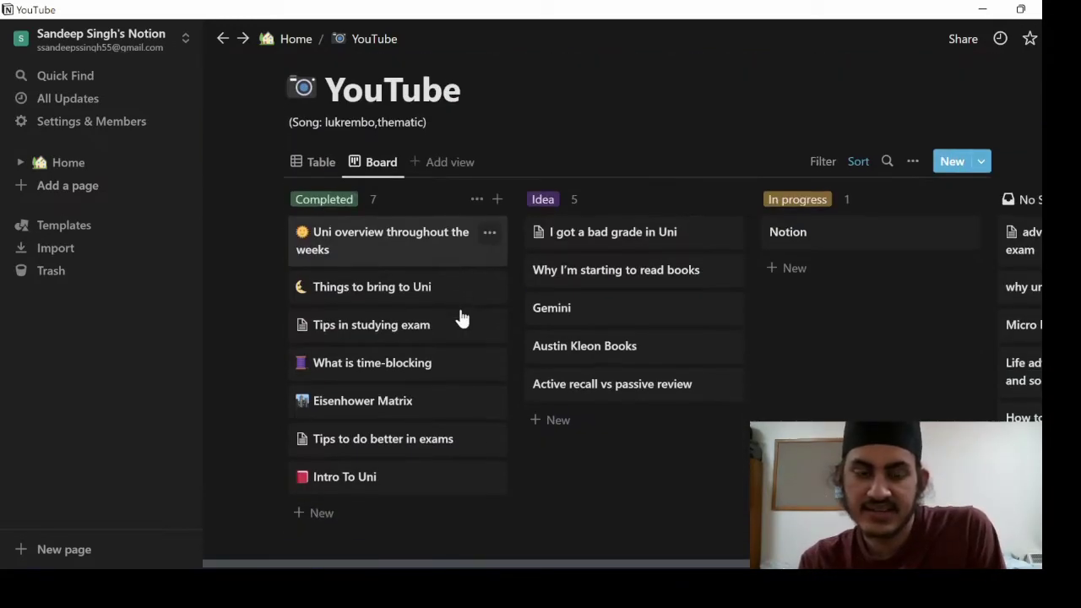
scroll(595, 336, down, 1)
scroll(595, 336, right, 2)
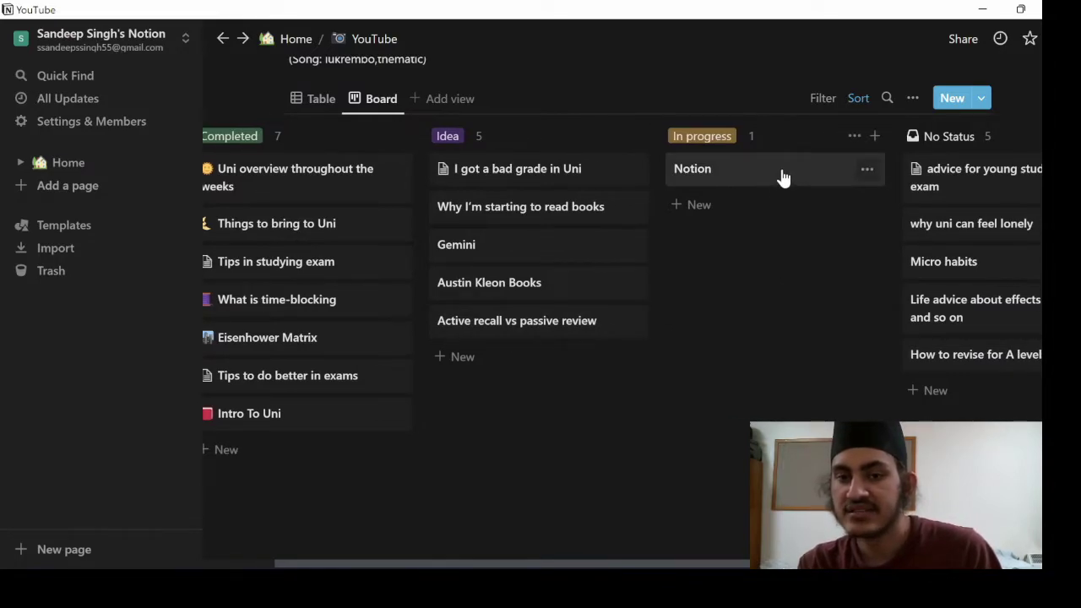
drag(783, 178, 732, 445)
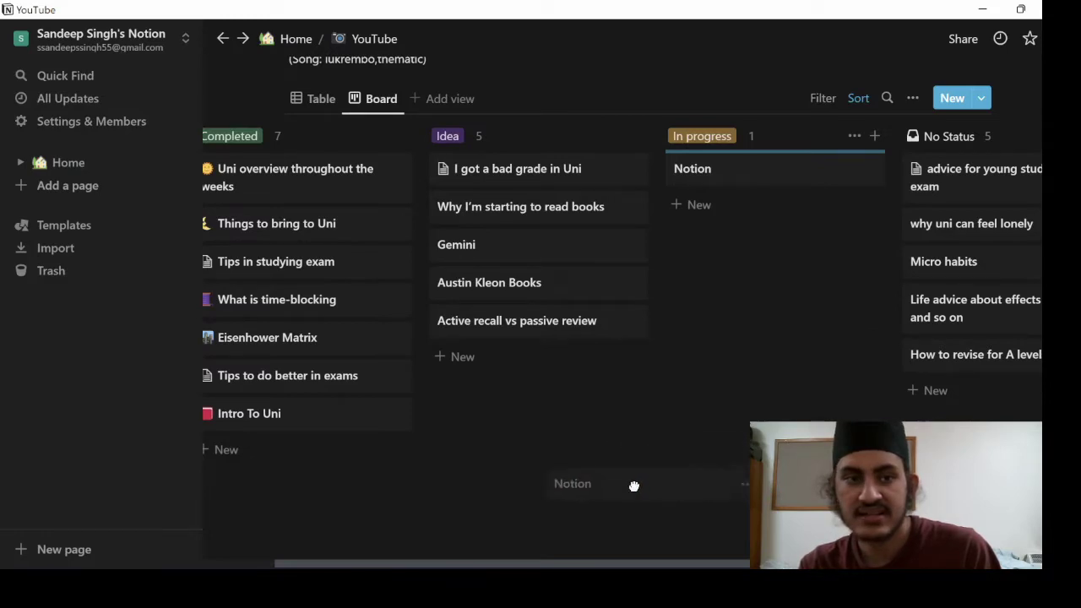
drag(634, 485, 338, 403)
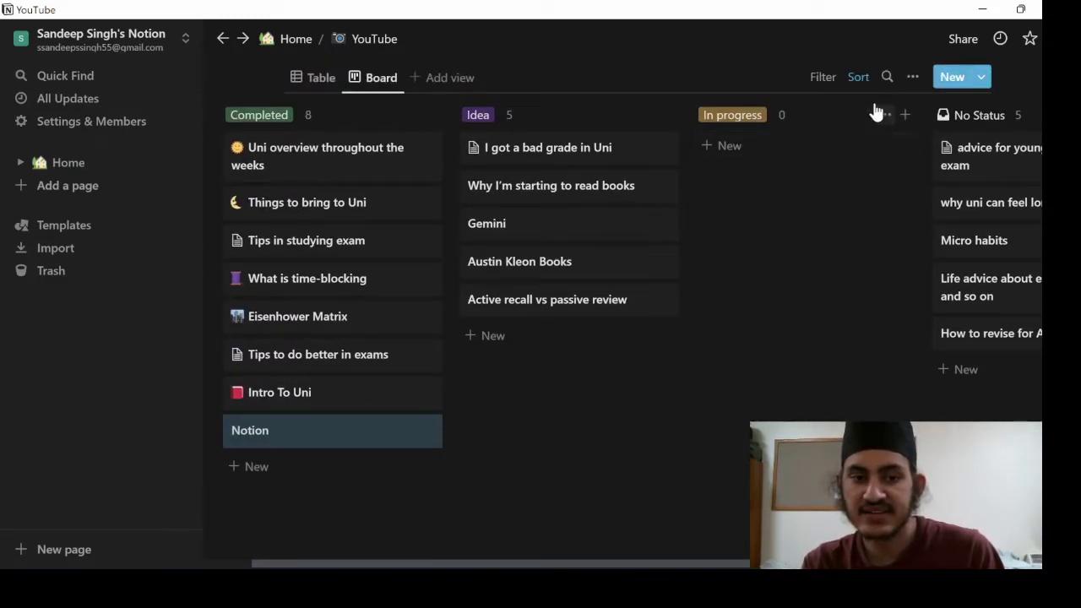
Return the YouTube database to its Table view and check the Status of the Notion entry.
scroll(279, 160, up, 1)
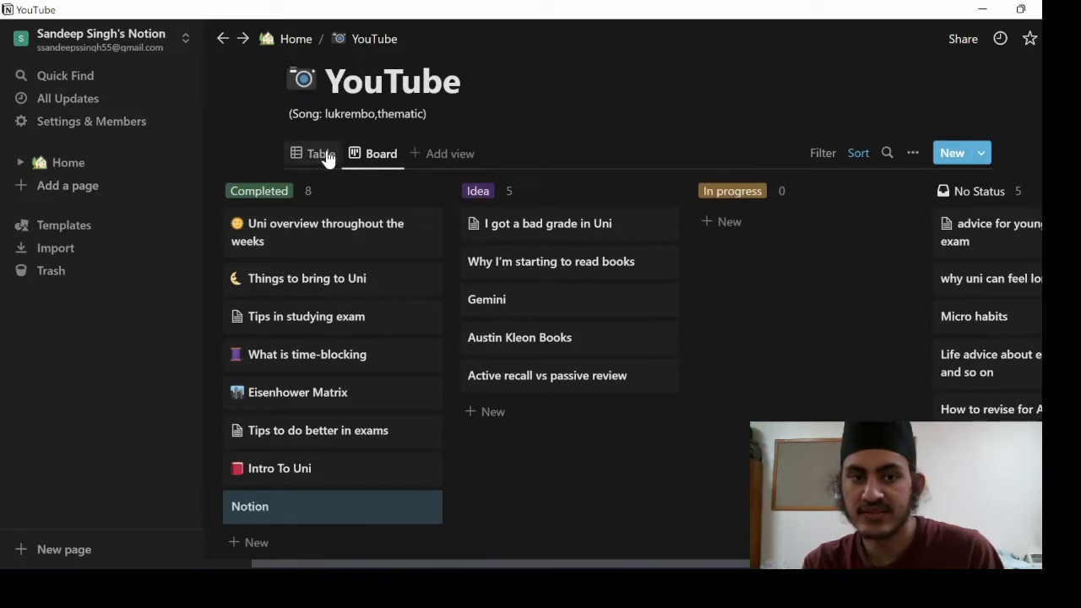
click(322, 153)
scroll(444, 337, down, 4)
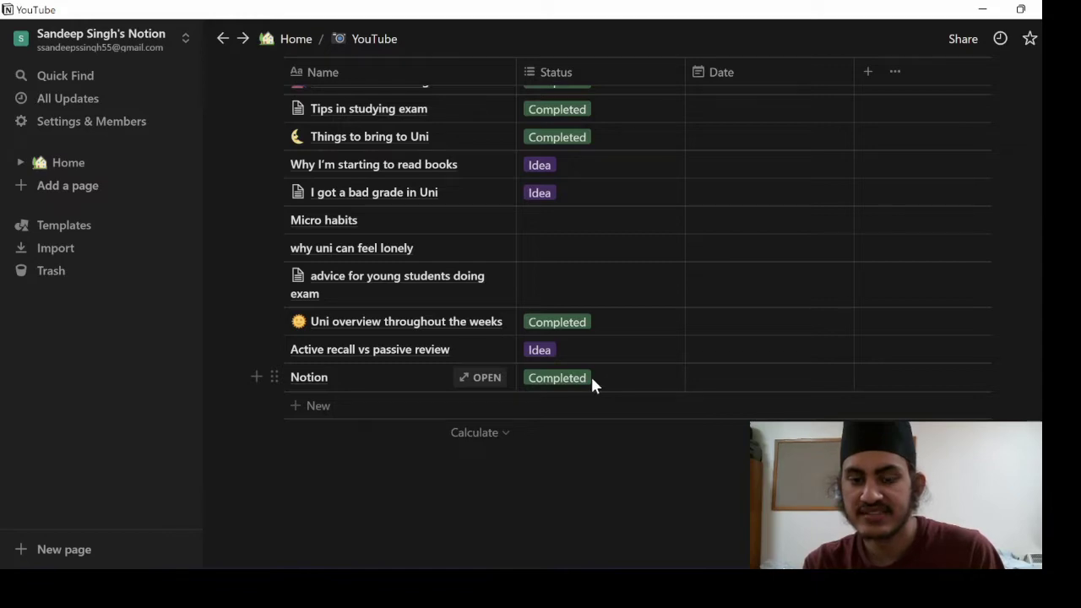
scroll(592, 382, up, 5)
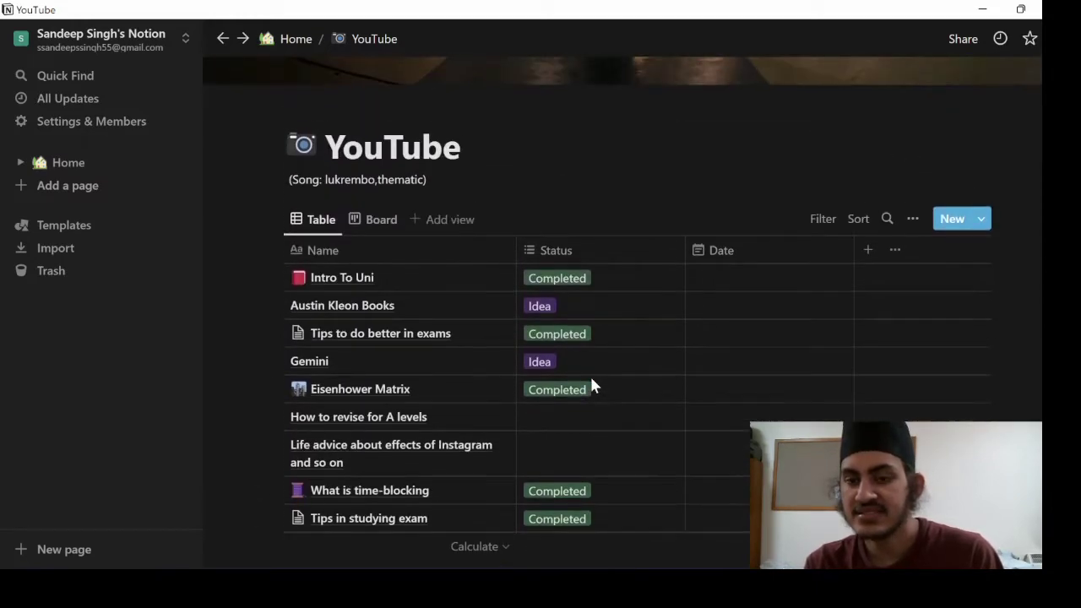
click(380, 222)
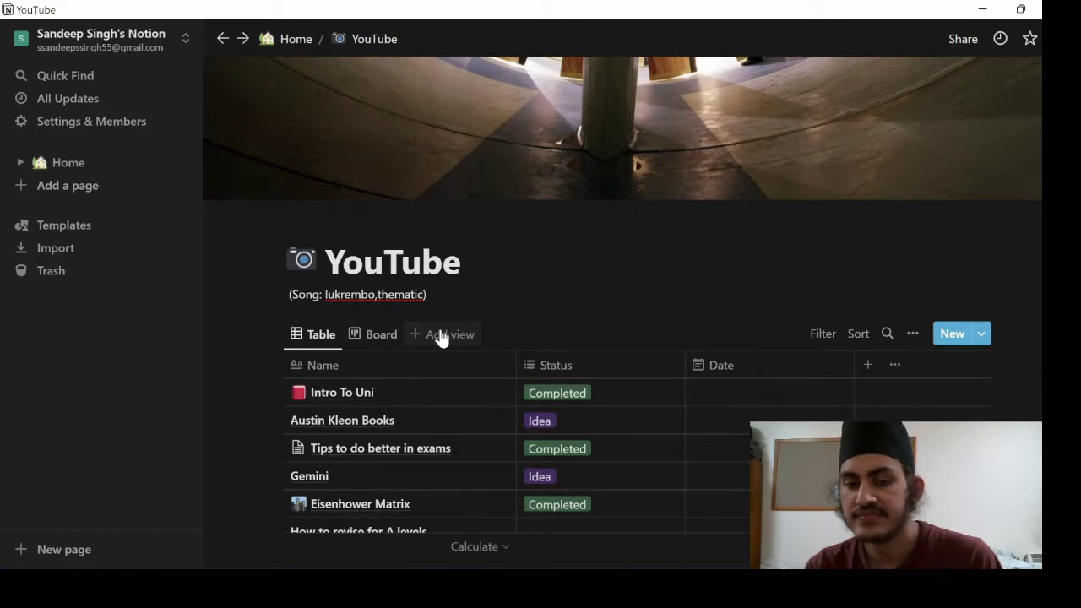
Add a new view with the List layout to the YouTube database and look through its entries.
click(439, 336)
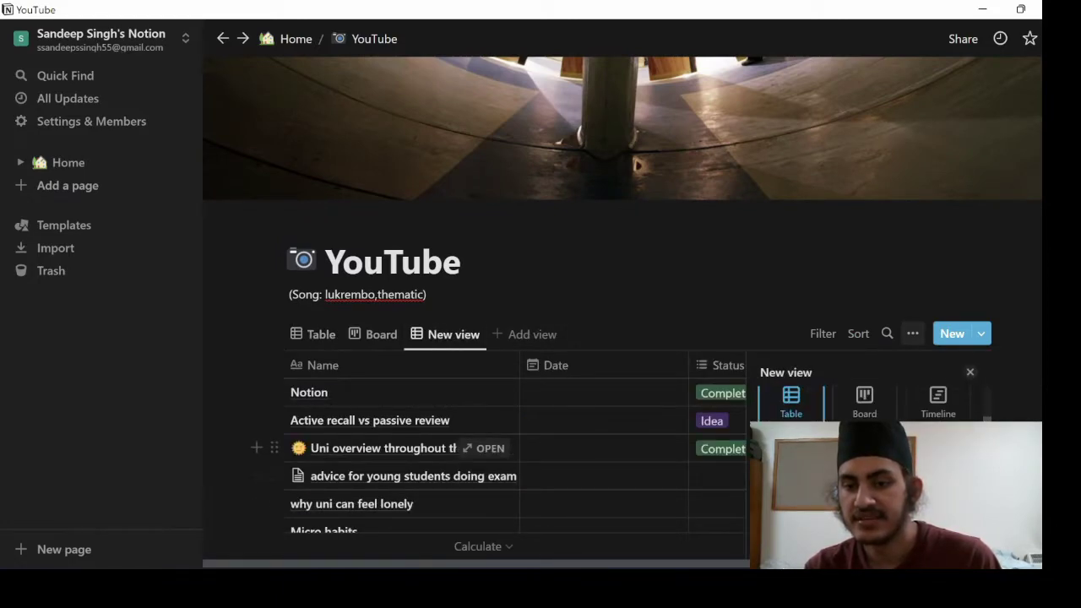
click(864, 457)
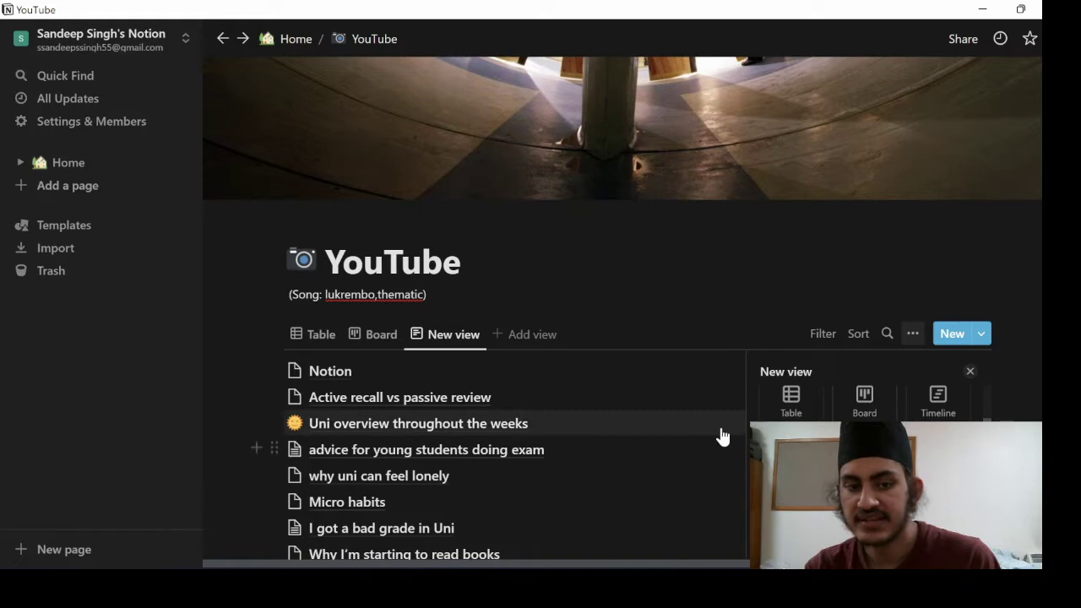
click(736, 270)
scroll(735, 278, down, 2)
scroll(734, 280, down, 2)
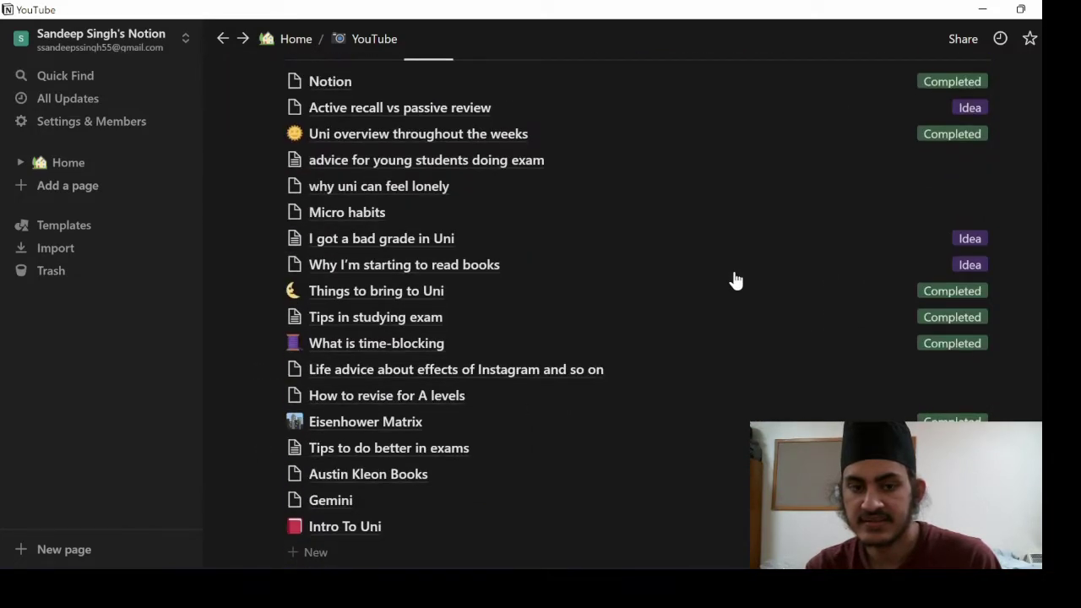
Go back to the Home page and review the exam entries in the May 2022 calendar.
scroll(439, 335, up, 5)
click(434, 380)
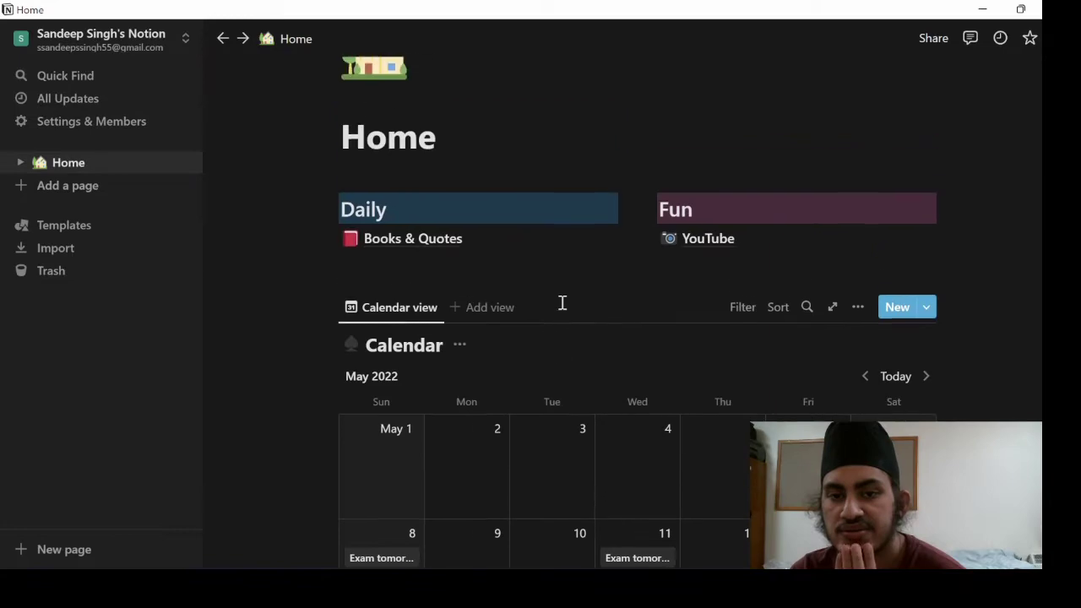
scroll(580, 354, up, 1)
scroll(580, 354, down, 4)
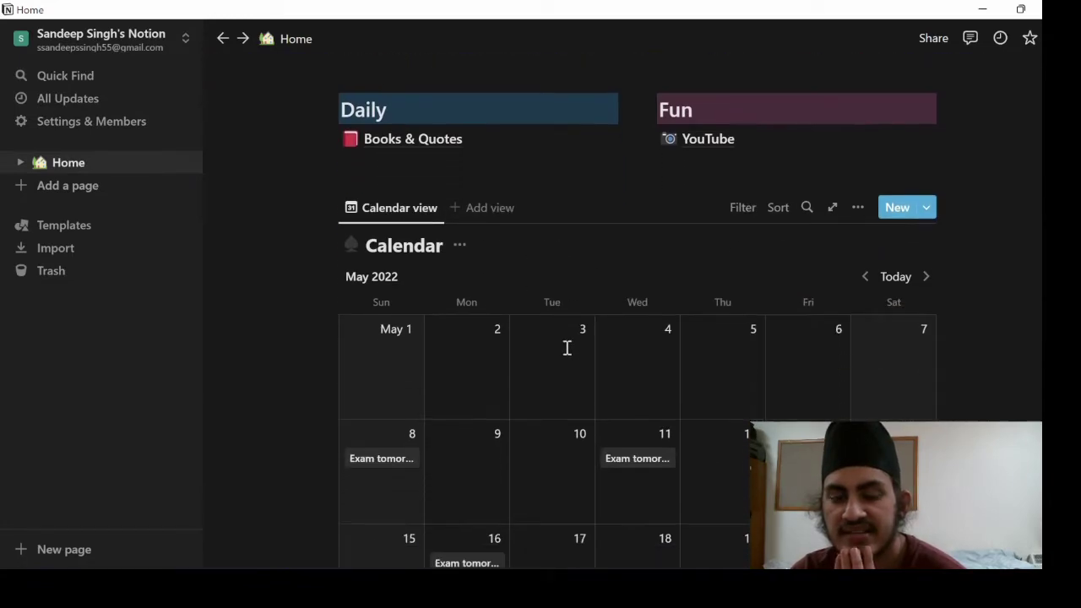
scroll(566, 351, up, 1)
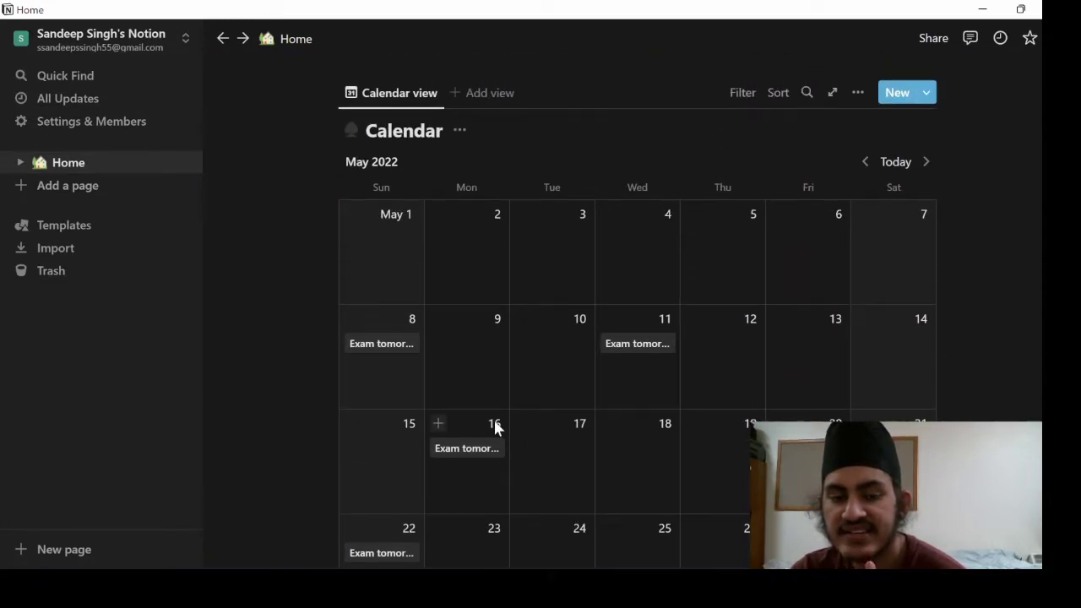
scroll(487, 404, down, 1)
scroll(485, 411, down, 1)
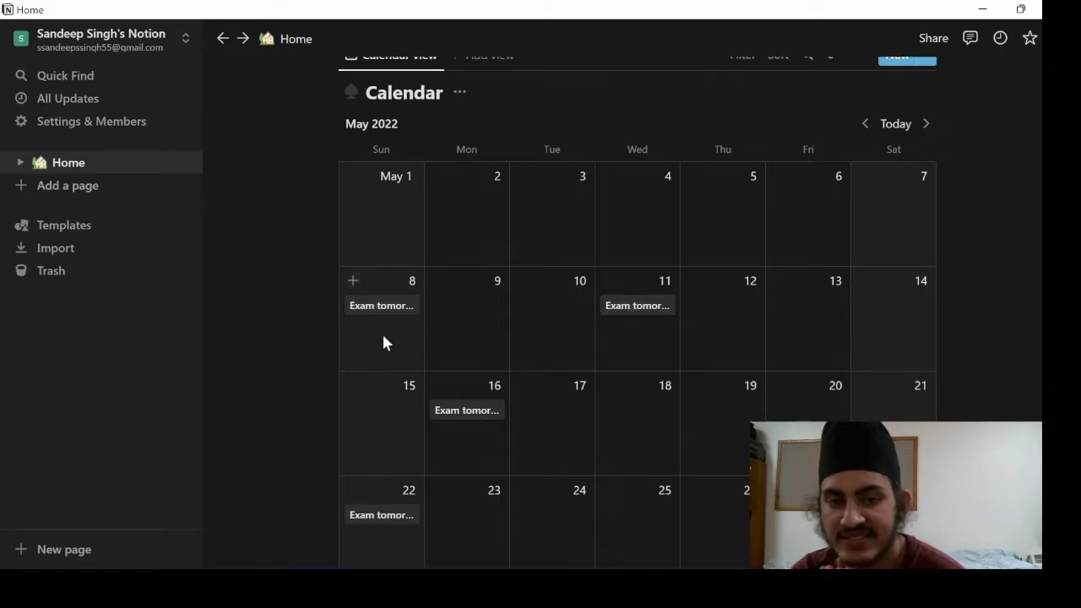
scroll(487, 338, down, 1)
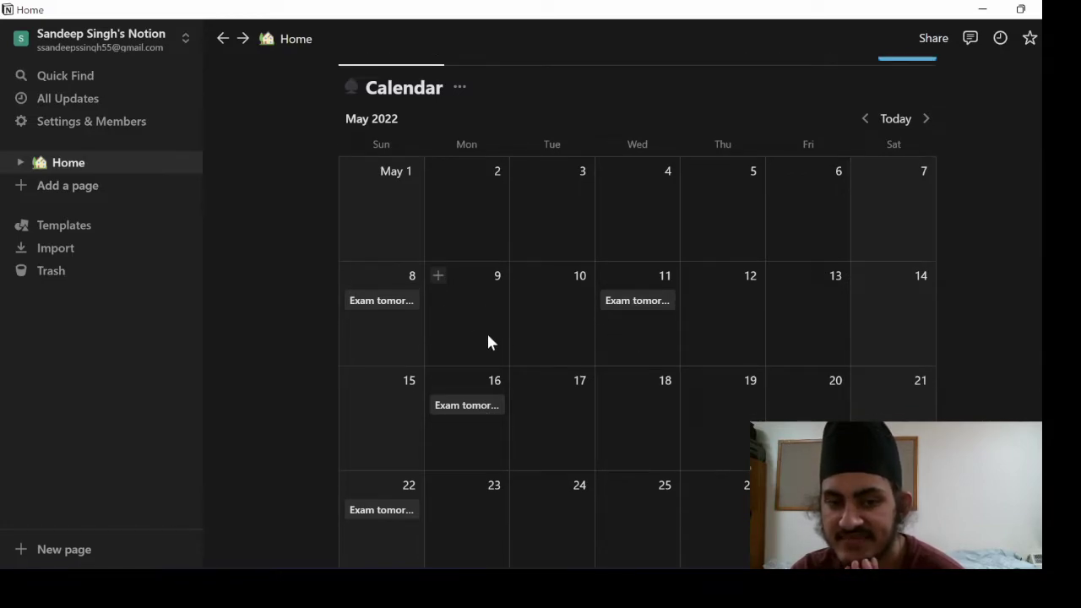
Open the May 8 exam entry in the calendar, inspect its Date and Tags properties, and close it.
click(396, 292)
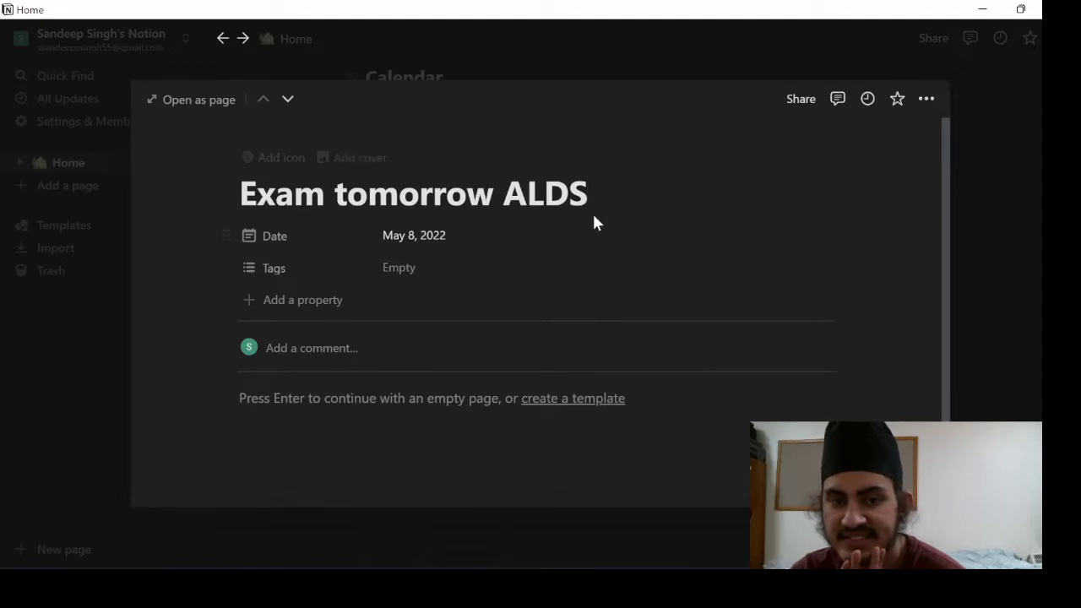
click(987, 234)
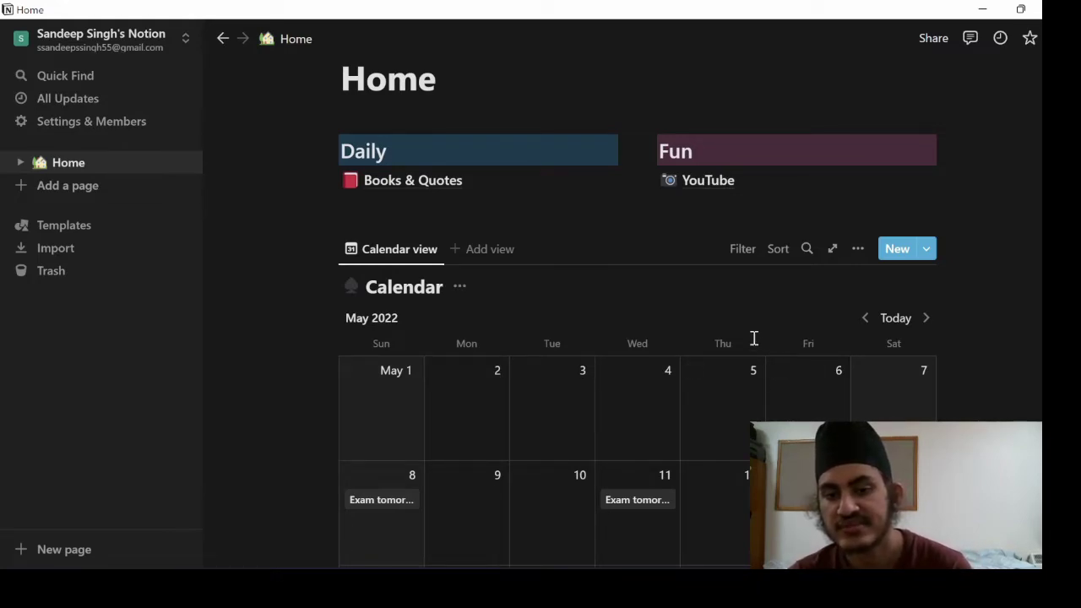
scroll(388, 318, up, 5)
scroll(521, 415, down, 1)
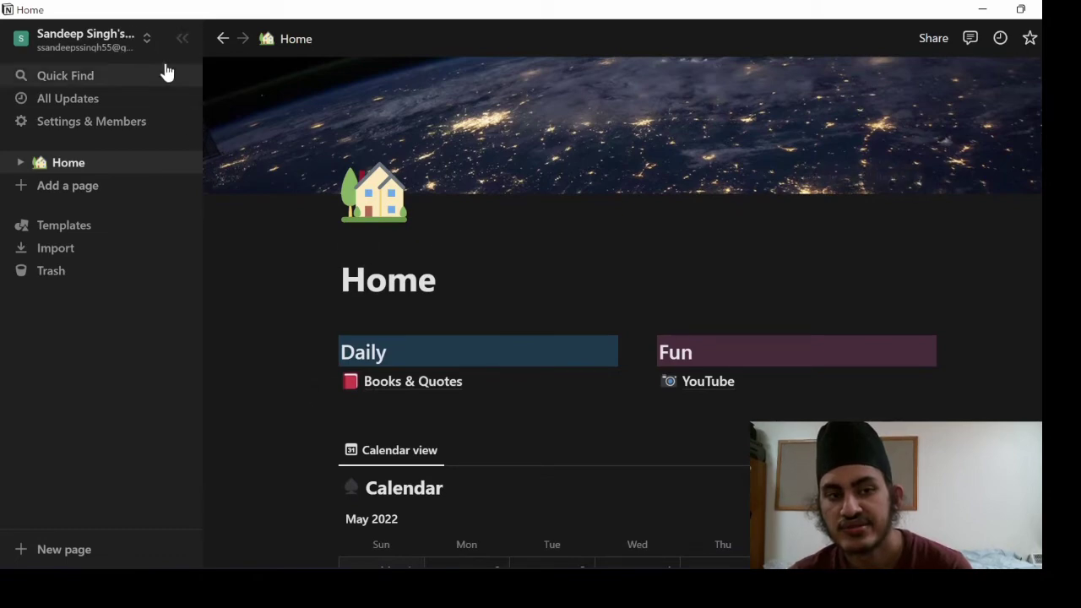
Review the available accounts and switch to the workspace on the Personal Pro Plan (Education).
click(139, 53)
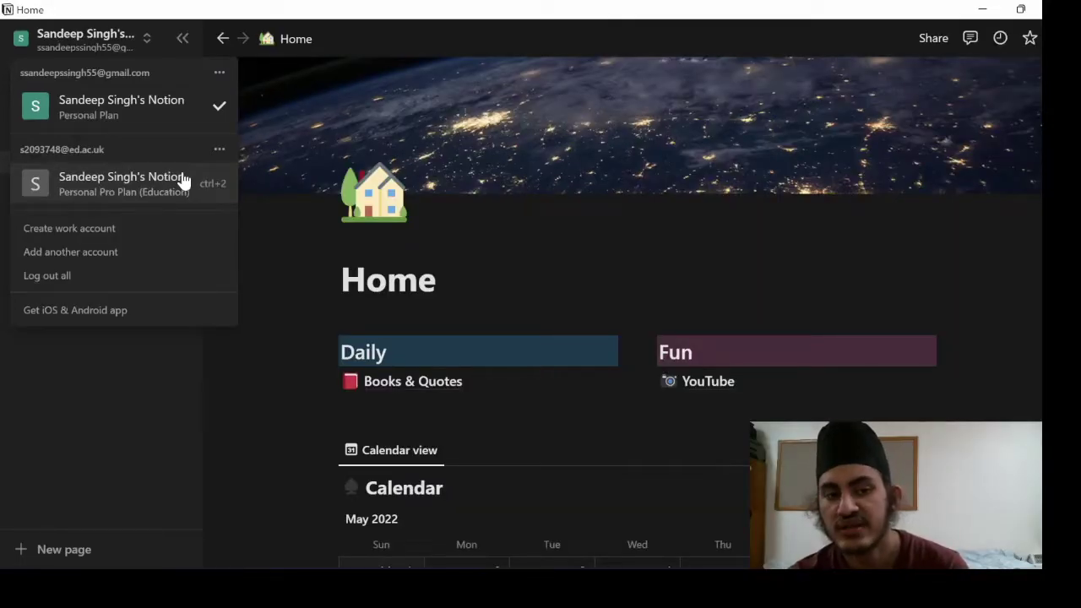
click(269, 212)
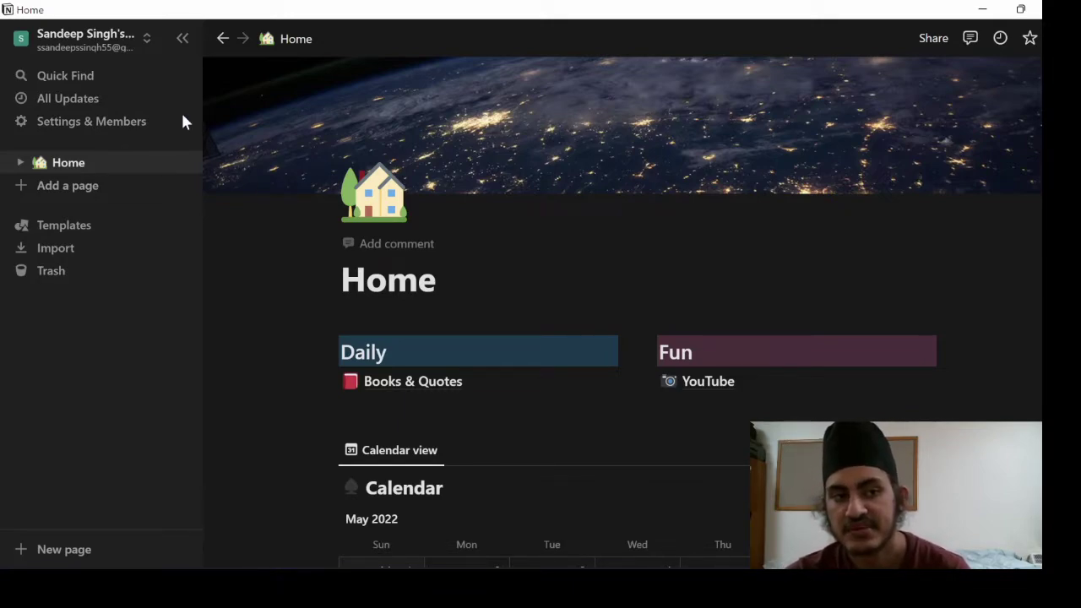
click(142, 44)
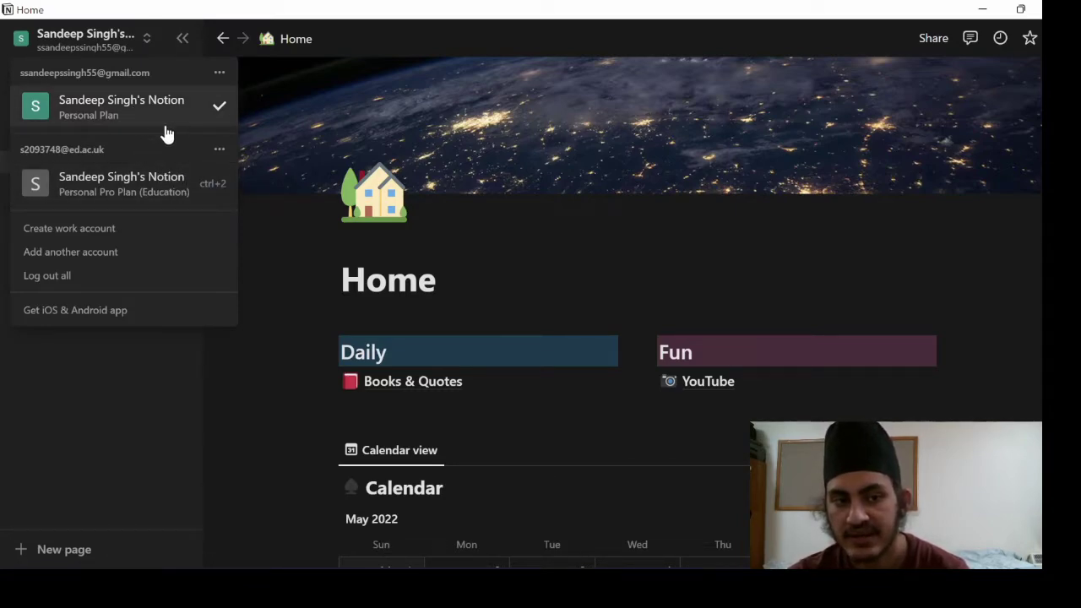
click(161, 194)
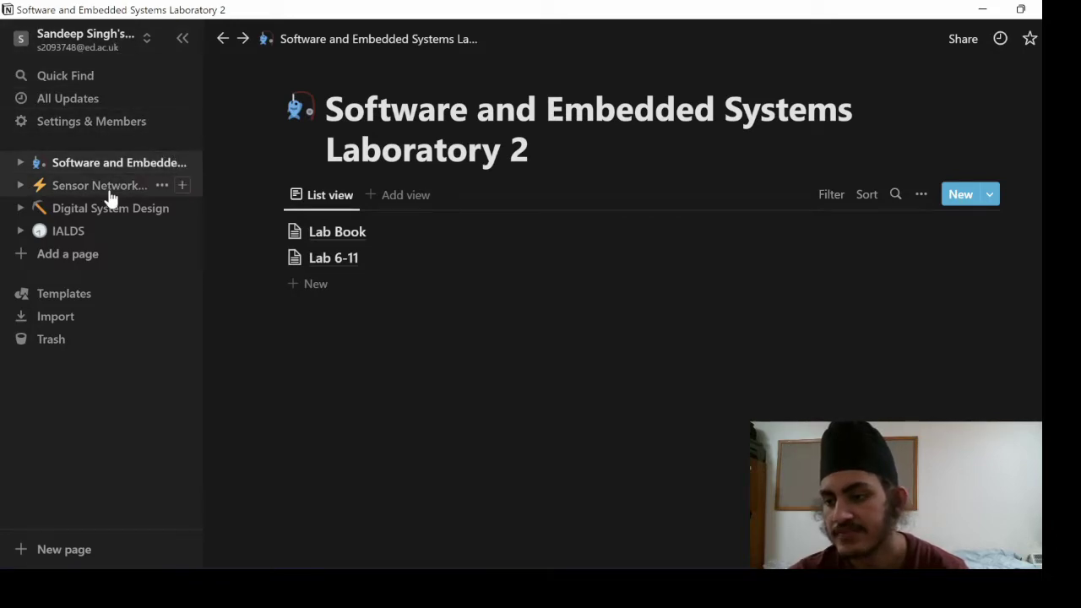
Open the IALDS page and examine the toggle questions under Week 1.
click(68, 231)
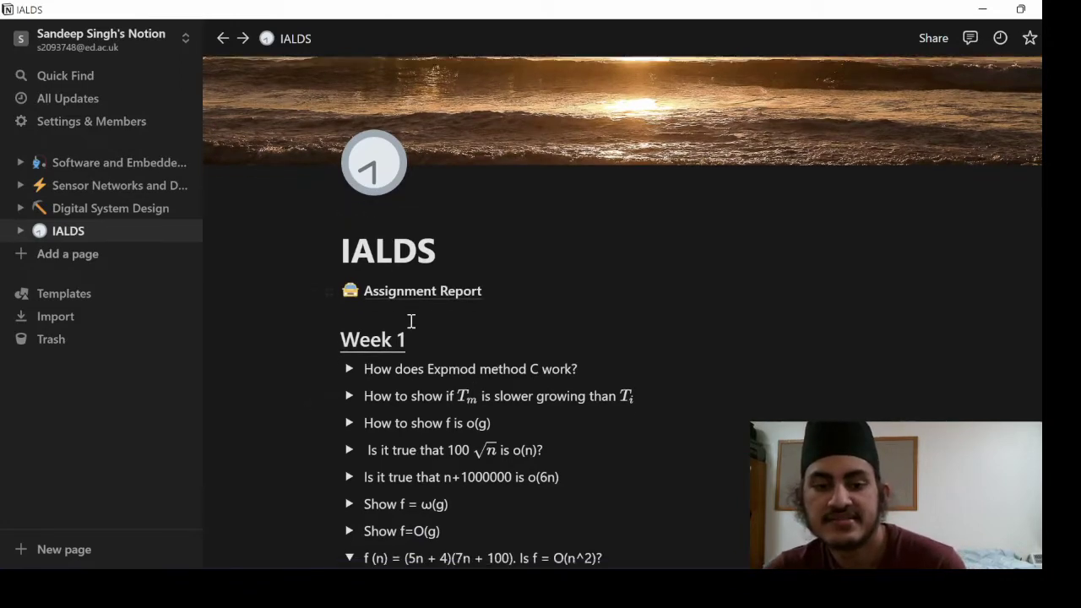
scroll(369, 326, down, 1)
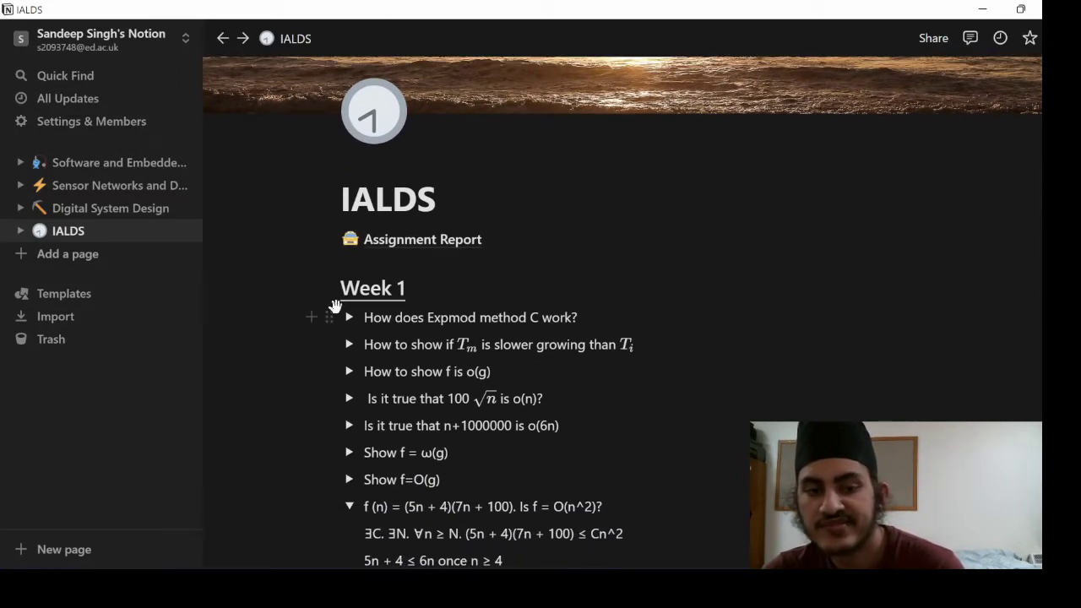